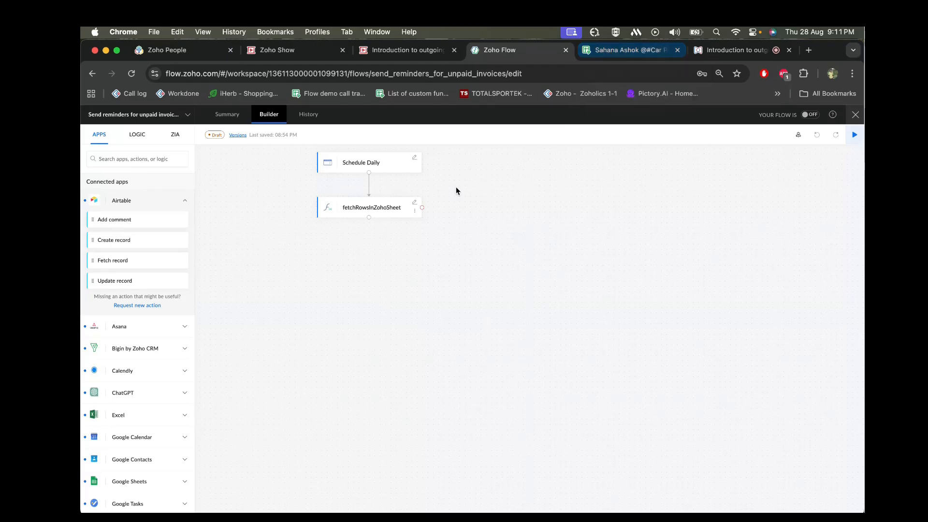
Step: Set the fetchRowsInZohoSheet function's searchColumn to status and its searchValue to Pending, and save the function
click(415, 205)
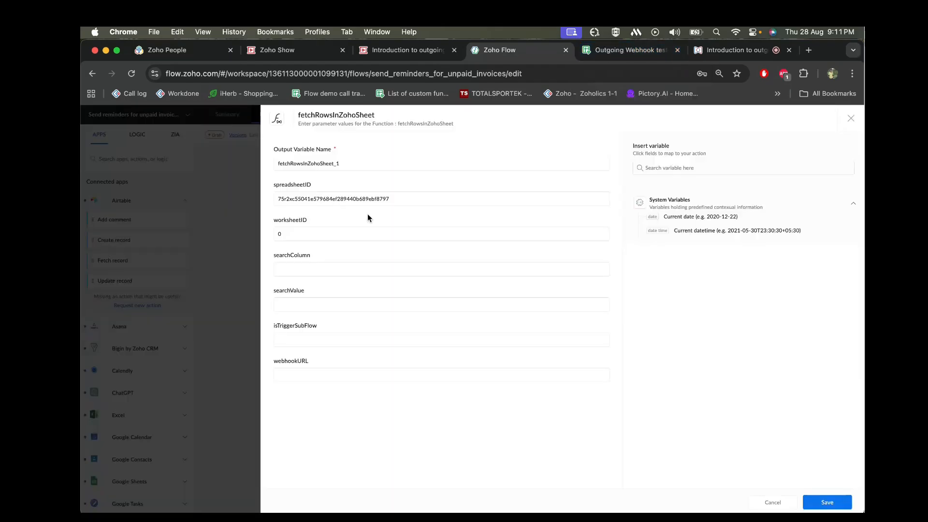
click(401, 198)
click(628, 50)
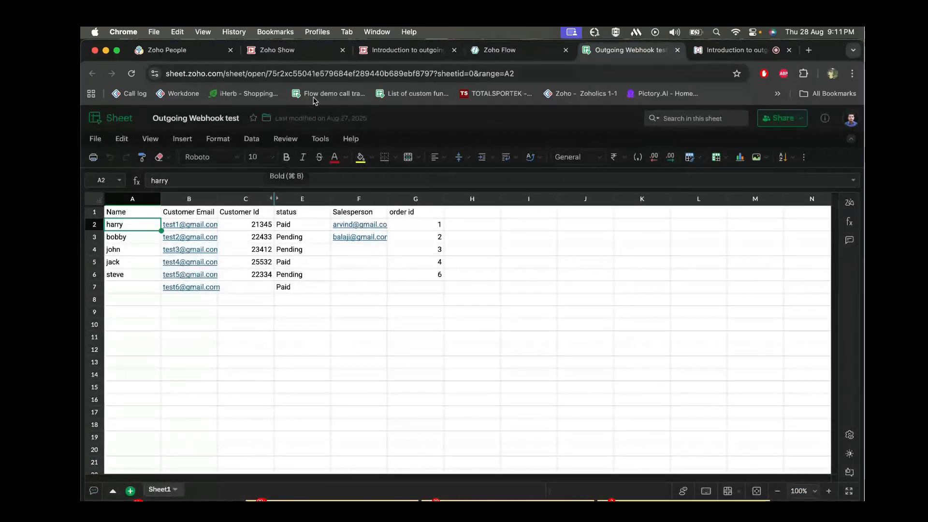
click(512, 50)
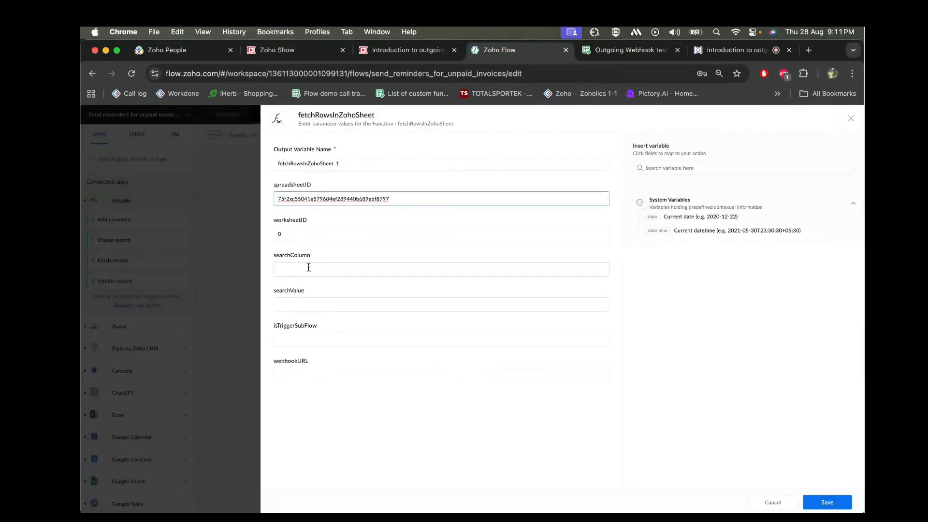
click(309, 267)
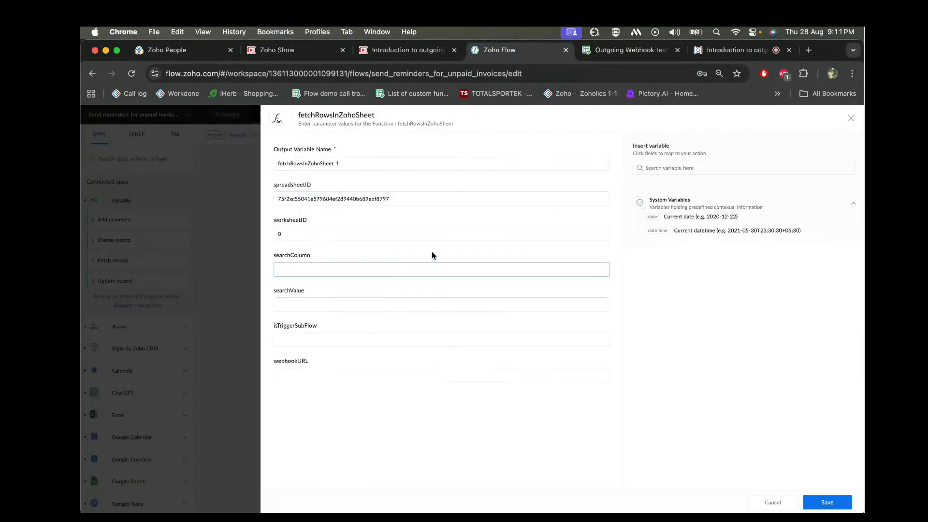
click(625, 50)
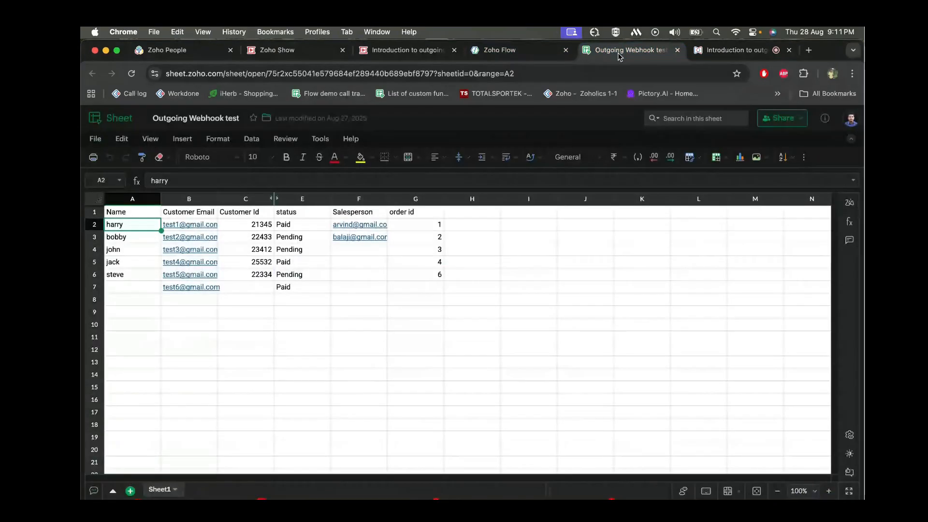
click(521, 52)
text(status)
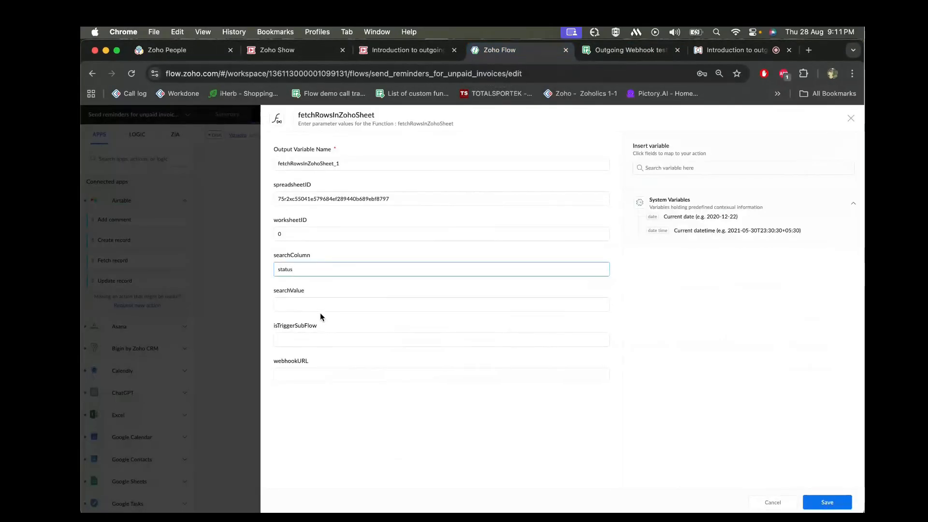
click(320, 308)
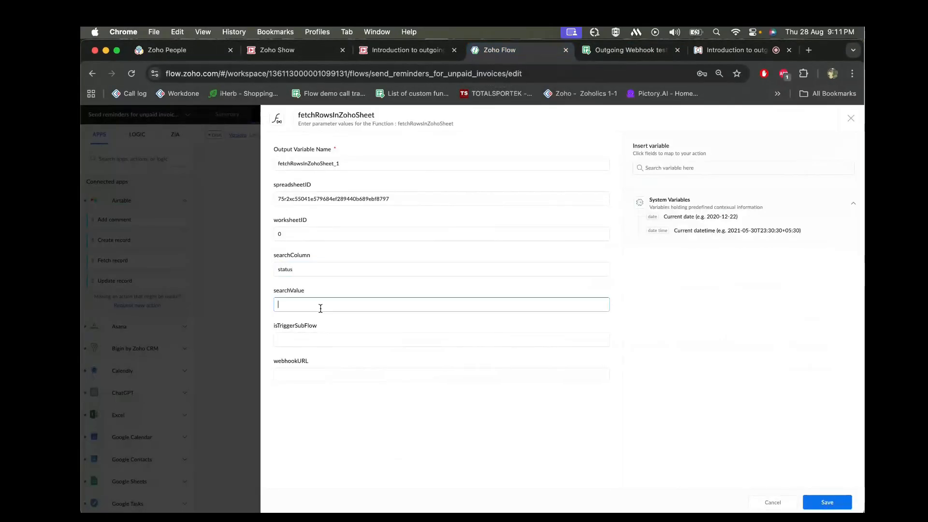
text(Pending)
click(816, 503)
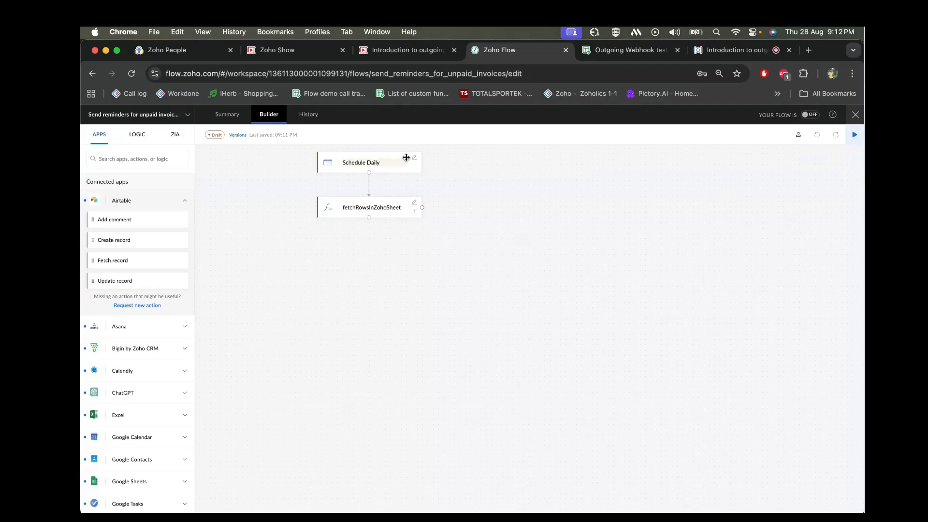
Step: Test the flow and compare the fetchRowsInZohoSheet function's input and output with the Outgoing Webhook test spreadsheet
click(854, 135)
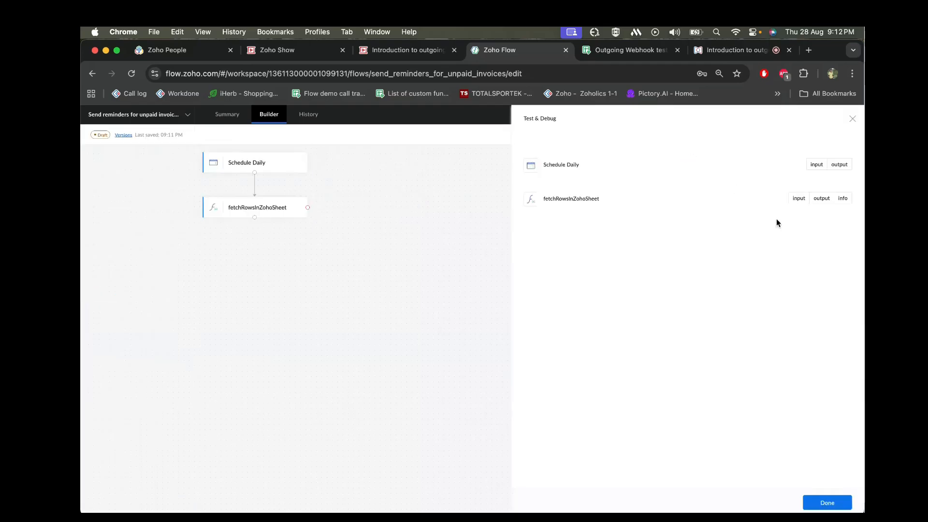
click(800, 200)
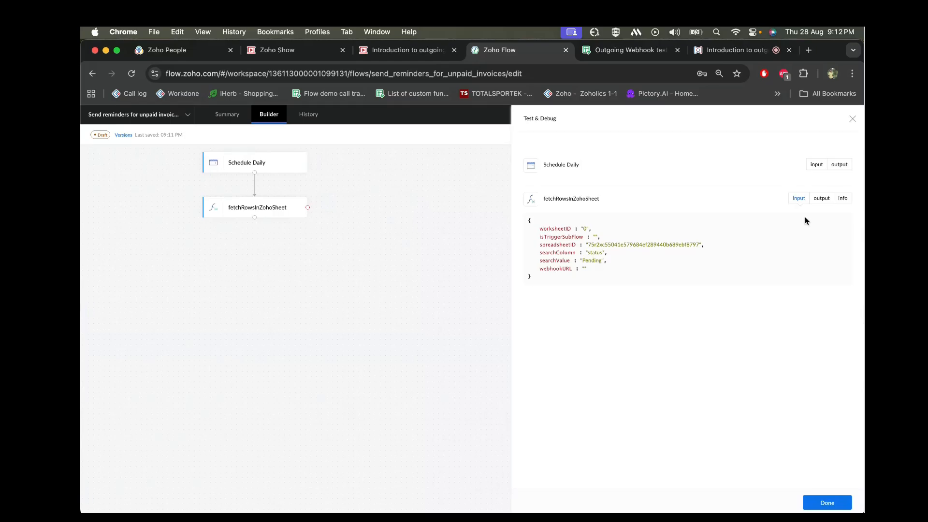
click(824, 199)
scroll(545, 257, down, 1)
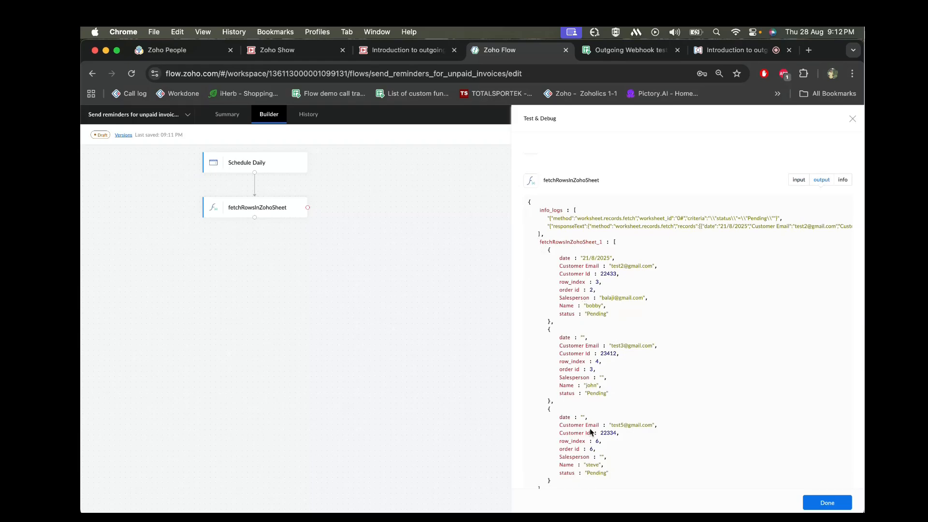
click(624, 50)
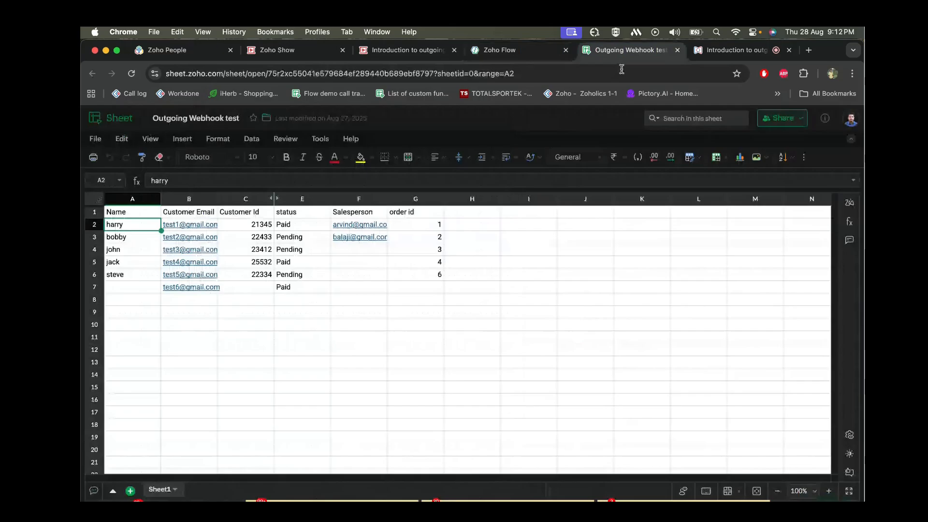
click(502, 50)
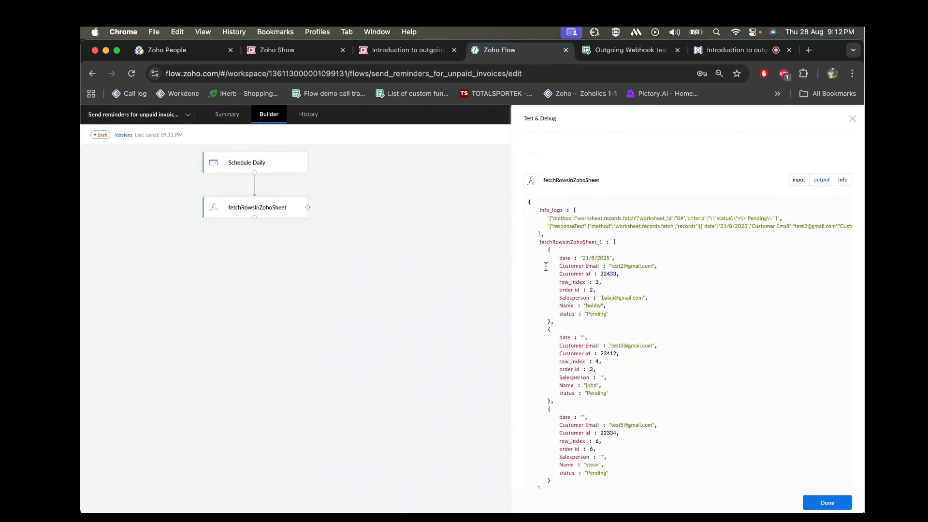
click(853, 120)
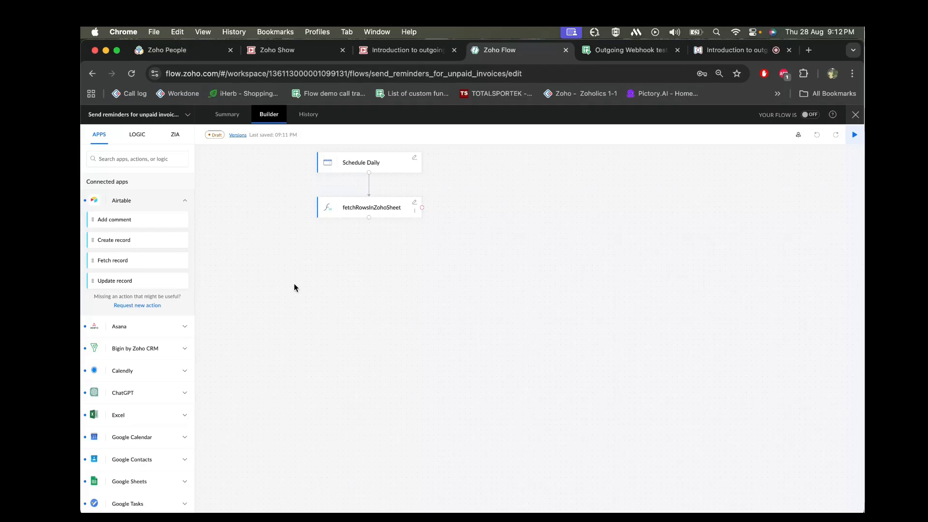
Step: Add a Send Webhook action to the flow below the fetchRowsInZohoSheet function
click(137, 136)
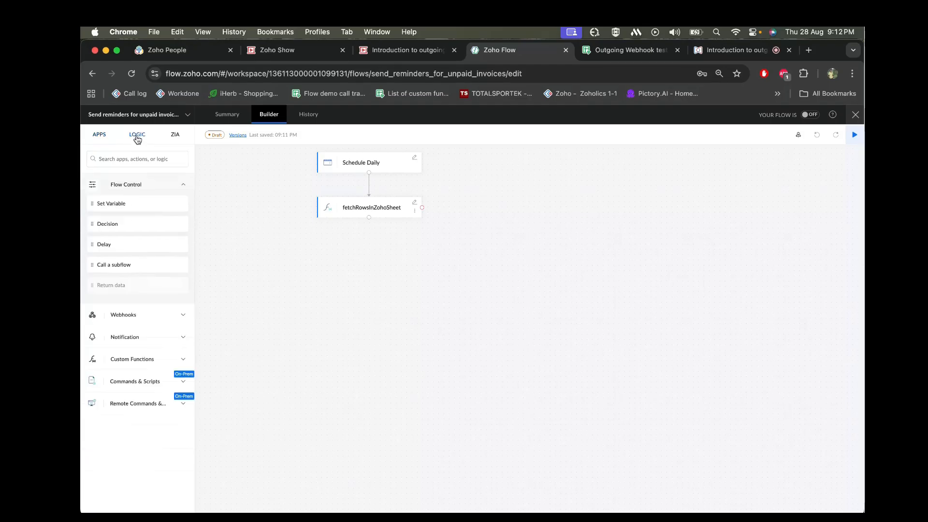
click(155, 315)
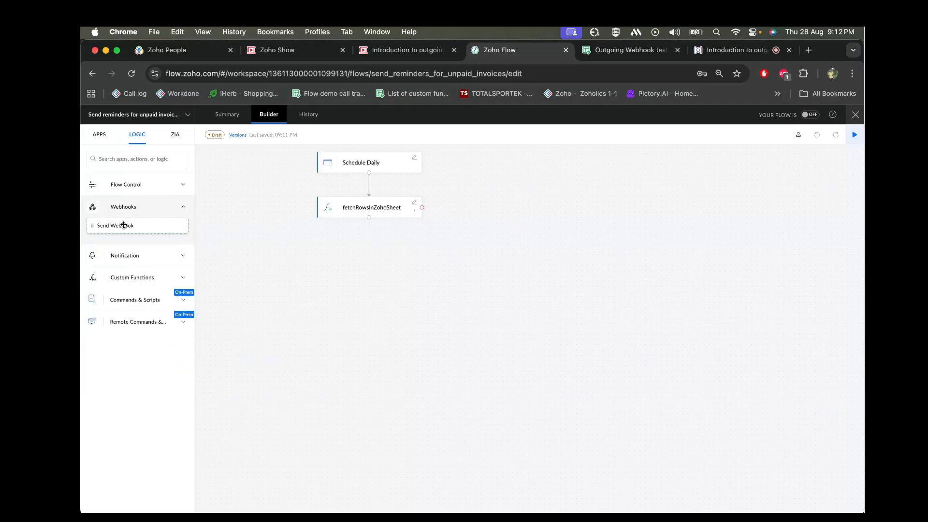
mouse_move(124, 225)
mouse_down()
mouse_move(332, 252)
mouse_move(137, 227)
mouse_up()
drag(110, 226, 337, 249)
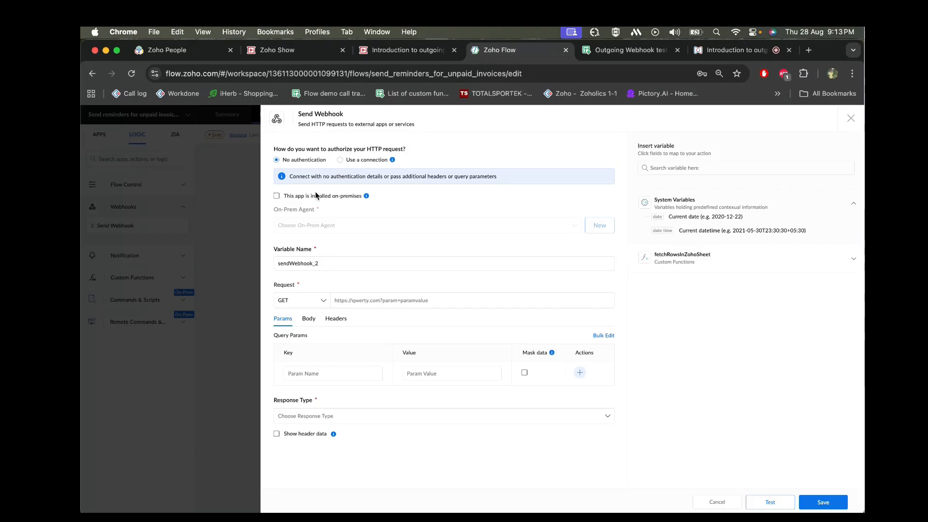
Step: Duplicate the flow builder's browser tab and return to the Outgoing Webhooks folder in the copy
right_click(503, 56)
click(535, 124)
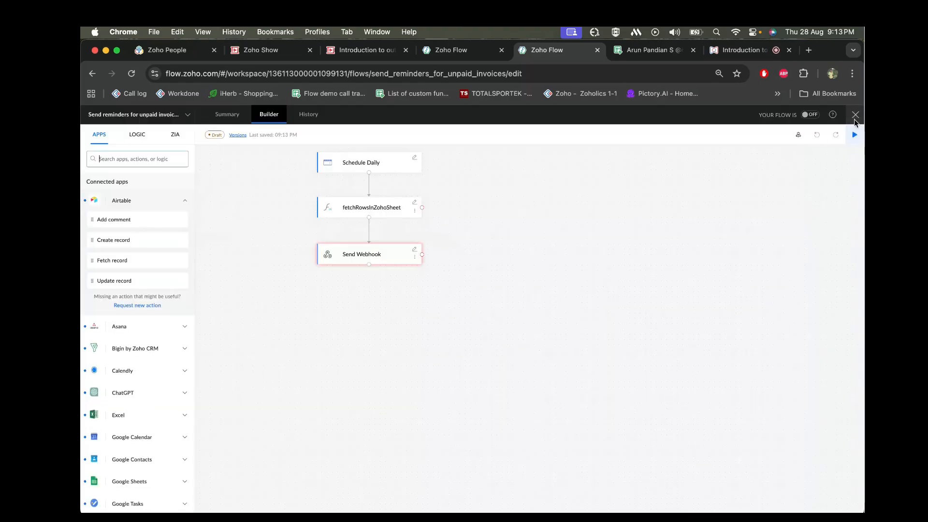
click(856, 116)
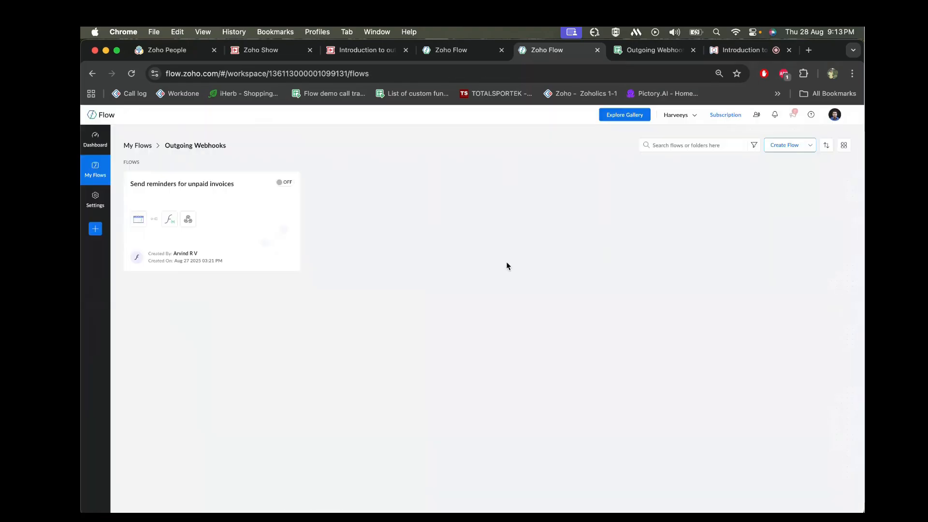
Step: Create a new flow named "Webhook flow for notification" in the Outgoing Webhooks folder
click(779, 149)
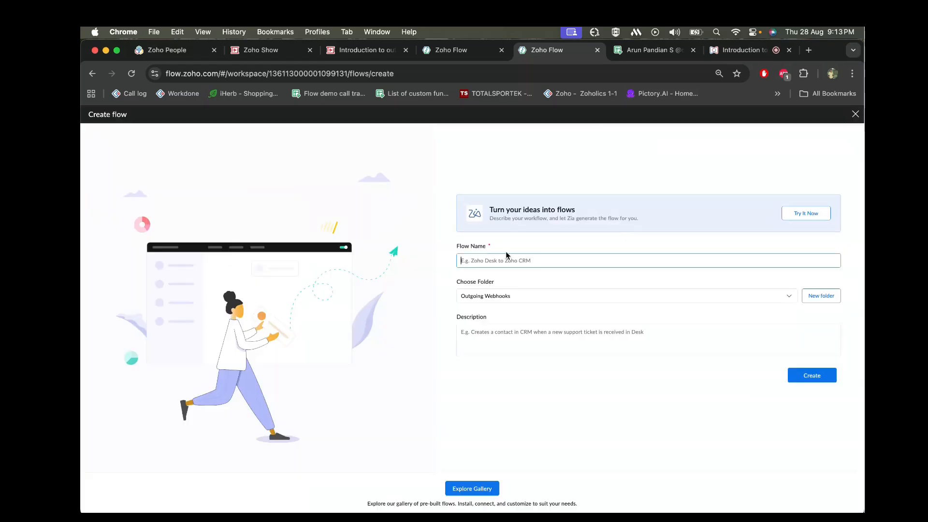
text(WEb)
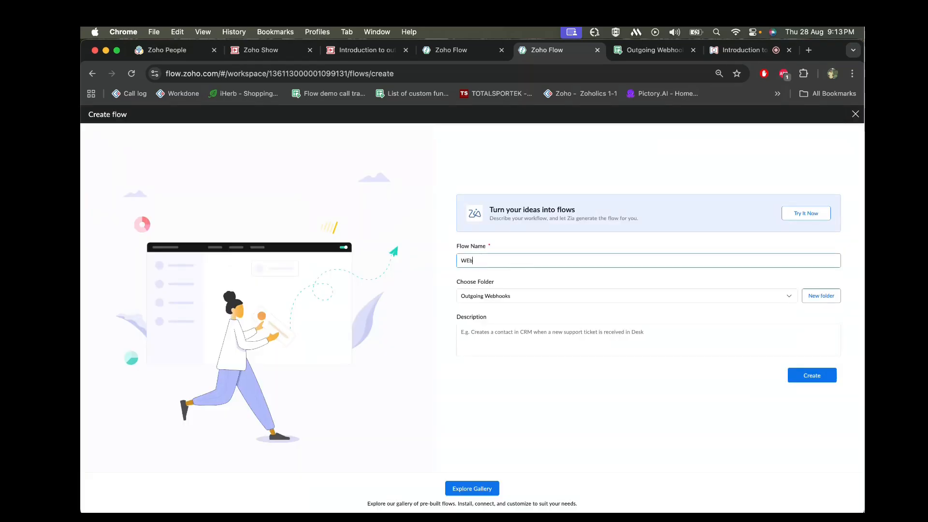
key(BackSpace)
key(BackSpace)
text(ebhook flow for not)
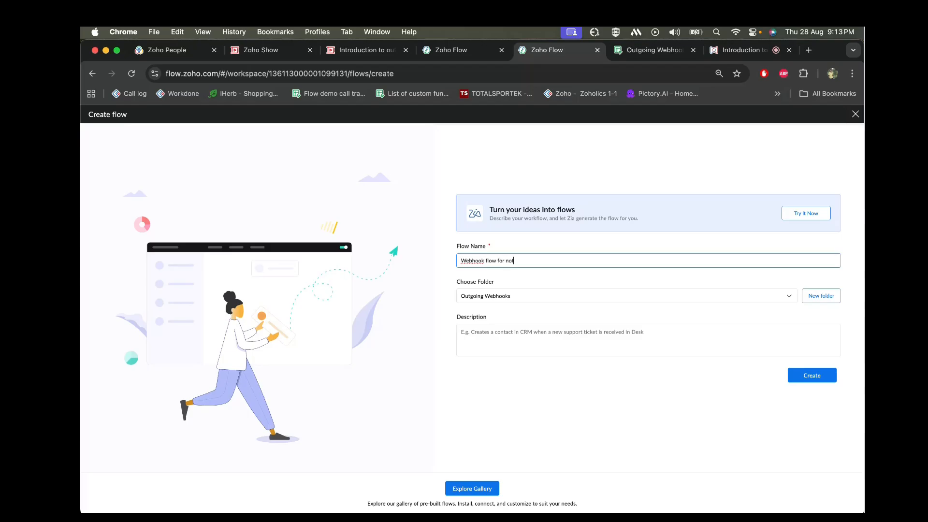
text(ification)
click(797, 377)
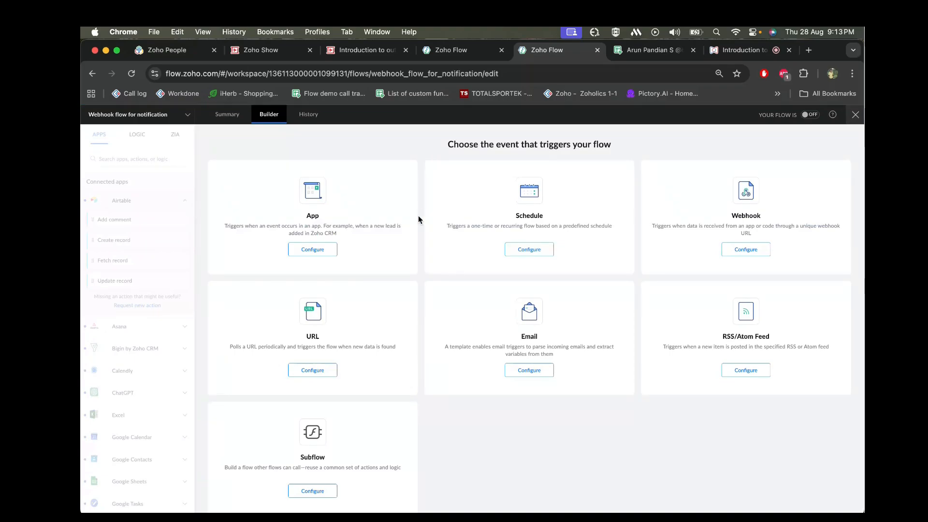
Step: Configure a webhook trigger for the new flow and paste its URL, including the API key, as the Send Webhook action's request URL
click(750, 250)
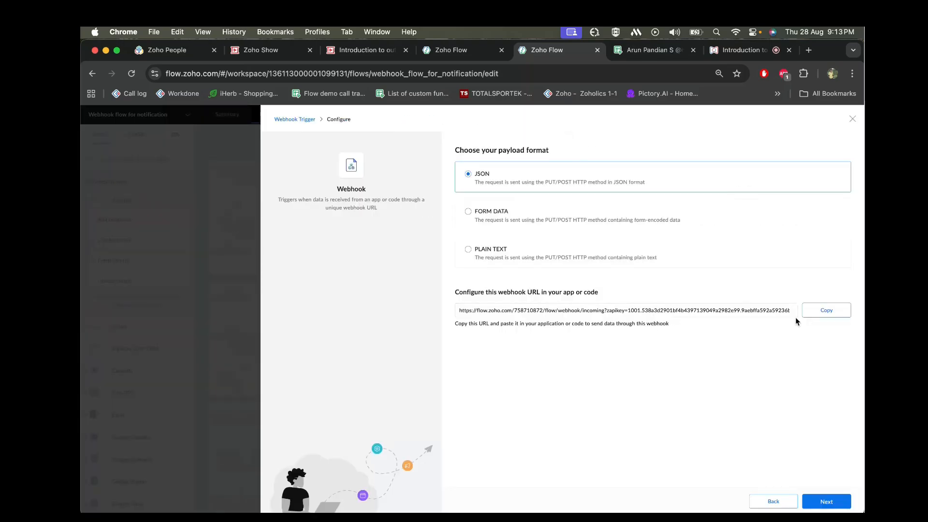
click(823, 312)
click(451, 50)
click(365, 301)
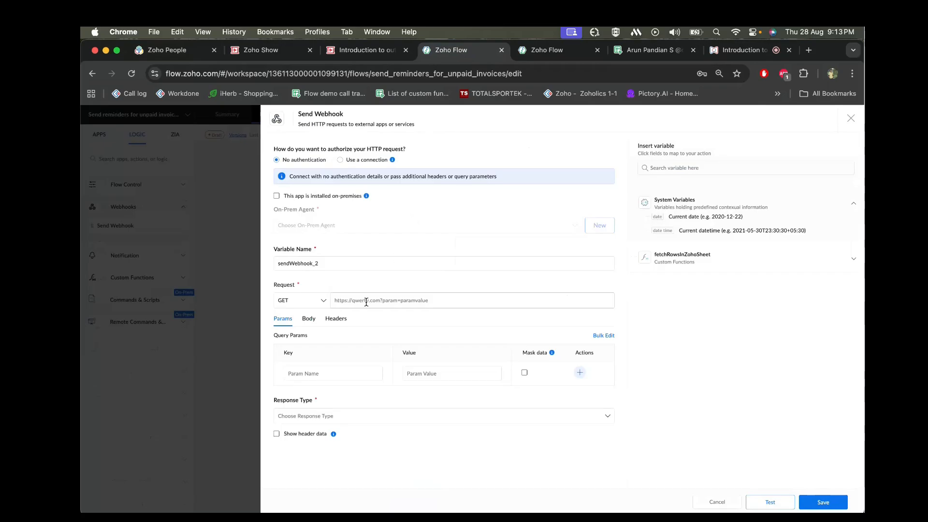
key(super+v)
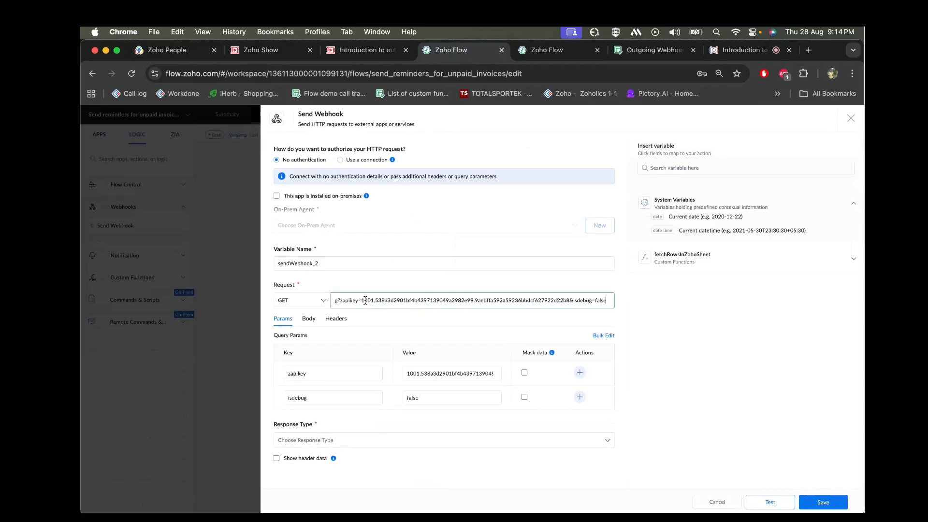
Step: Set the Send Webhook request method to POST with a raw body of content type JSON (application/json)
click(307, 303)
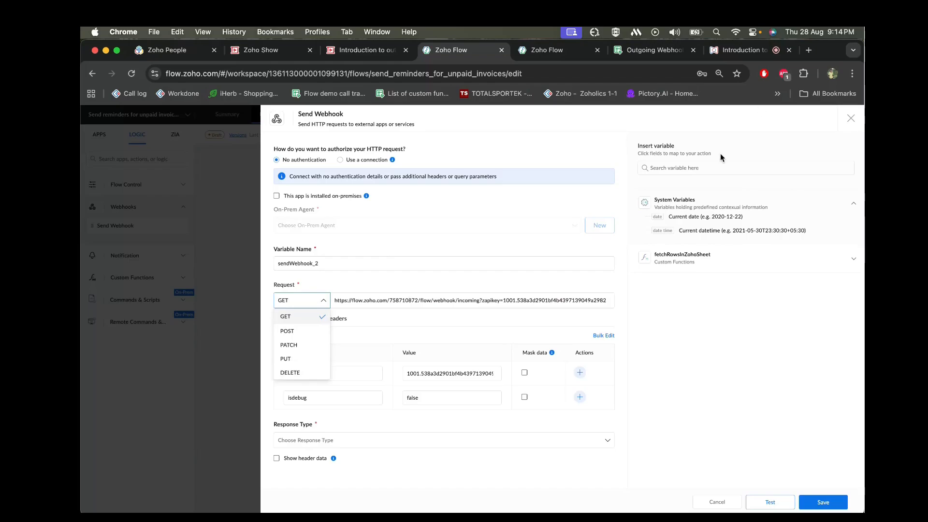
click(300, 331)
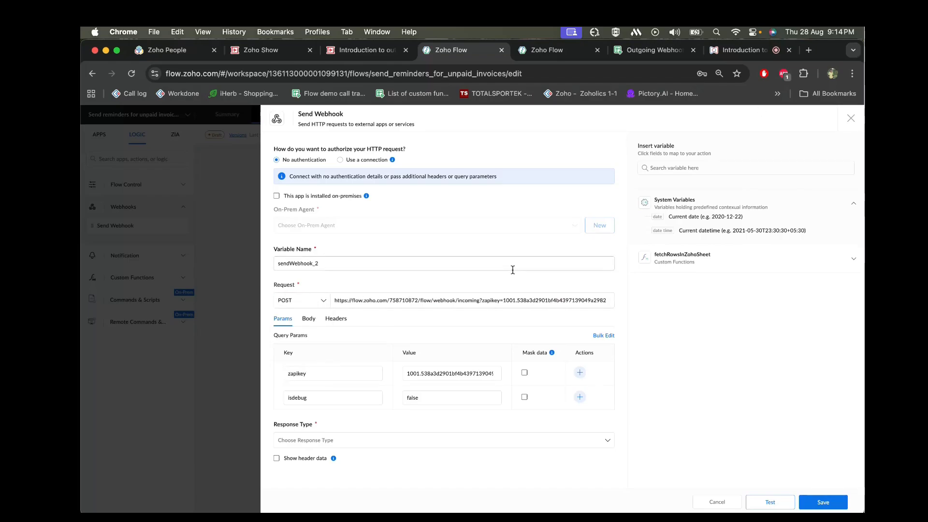
click(310, 320)
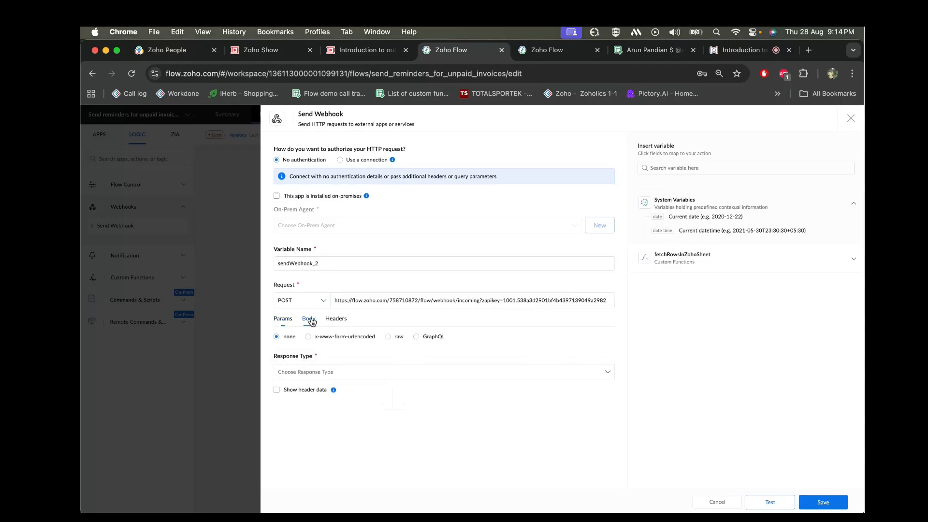
click(389, 338)
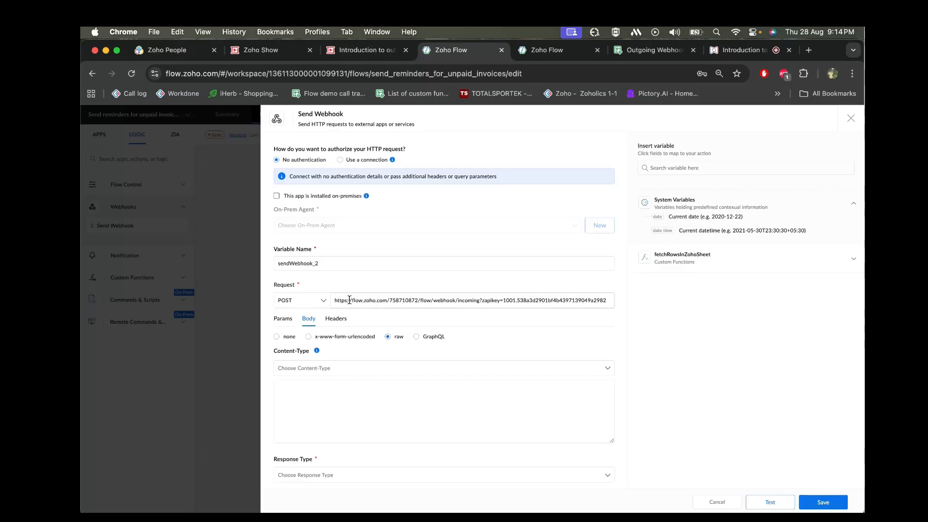
click(340, 375)
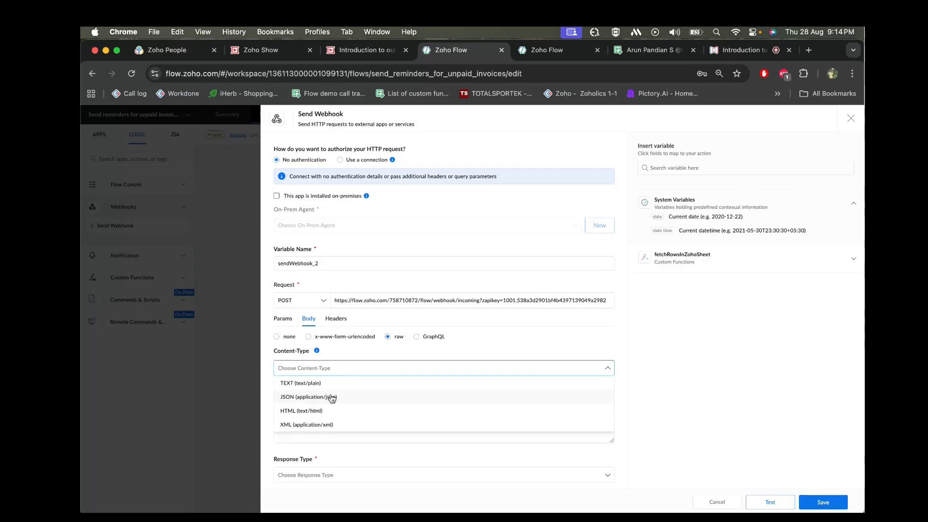
click(340, 397)
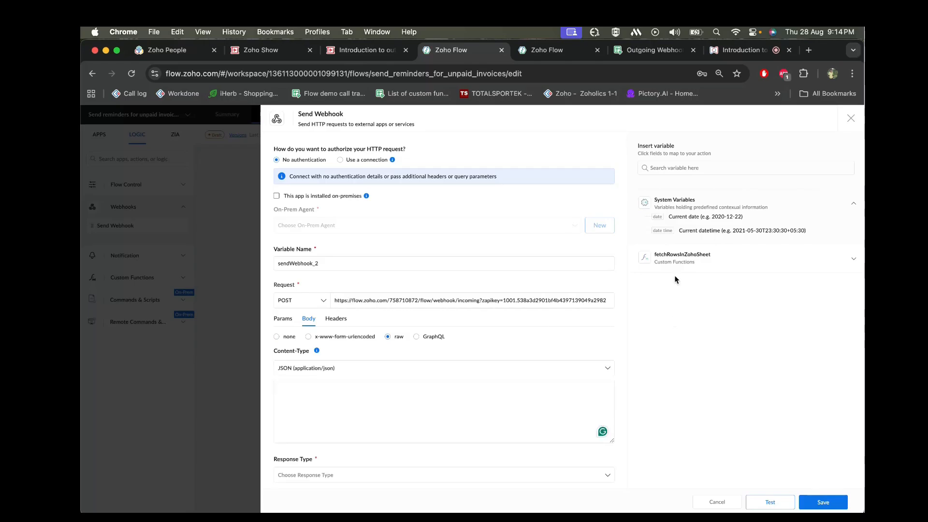
Step: Insert the fetchRowsInZohoSheet_1 variable into the request body and set the response type to JSON
click(684, 258)
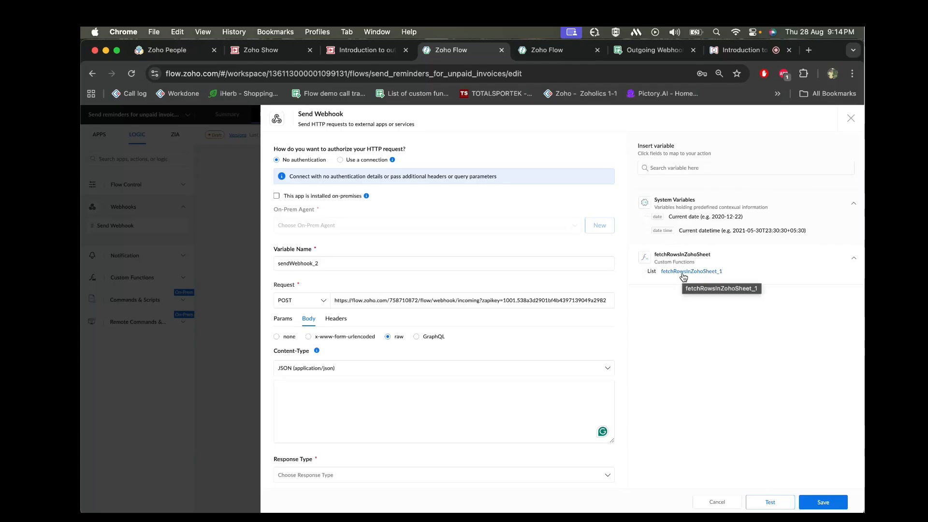
click(683, 277)
scroll(406, 414, down, 1)
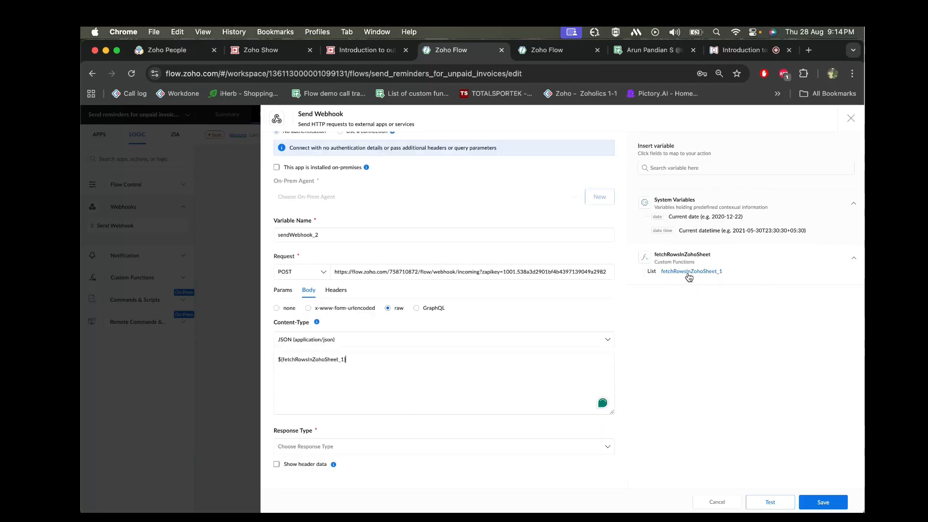
click(307, 447)
click(308, 475)
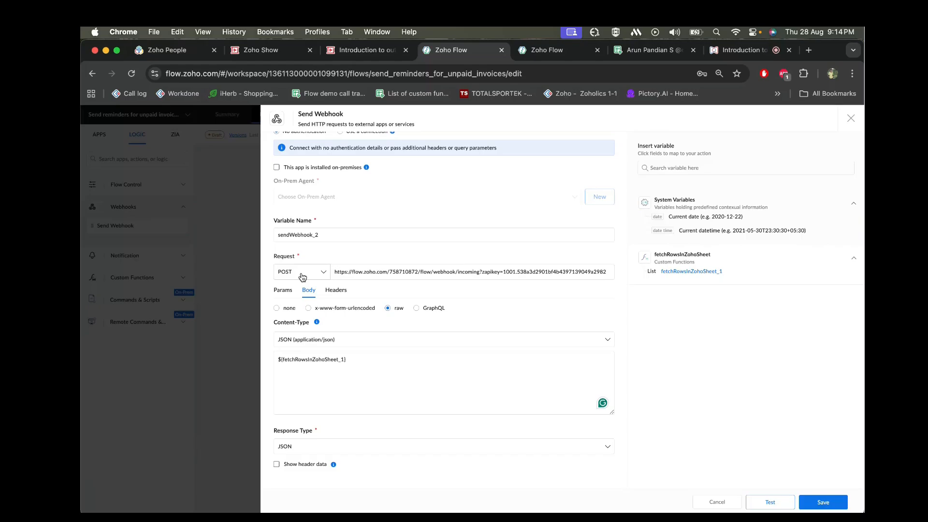
Step: Replace the Send Webhook test body with a raw JSON object containing a "name" key and a sample name, and run the test
scroll(304, 277, up, 1)
scroll(304, 277, down, 1)
click(772, 503)
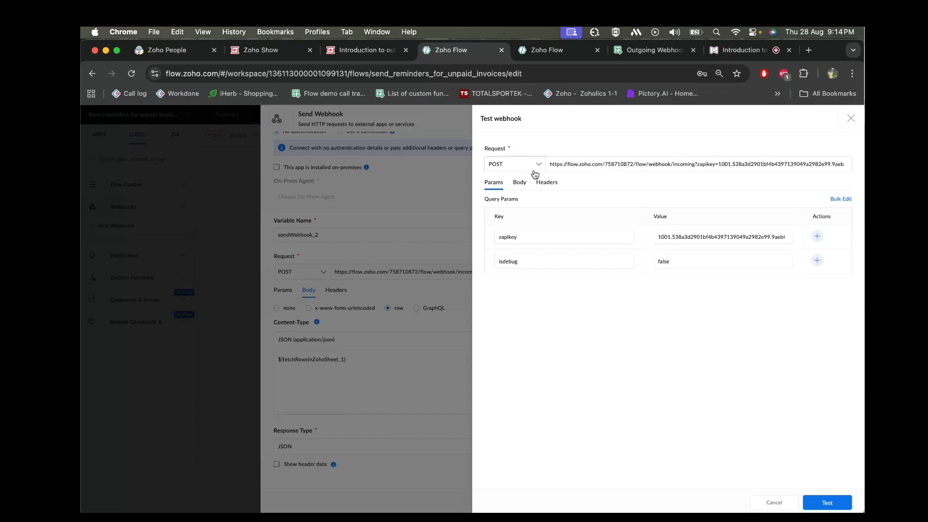
click(520, 182)
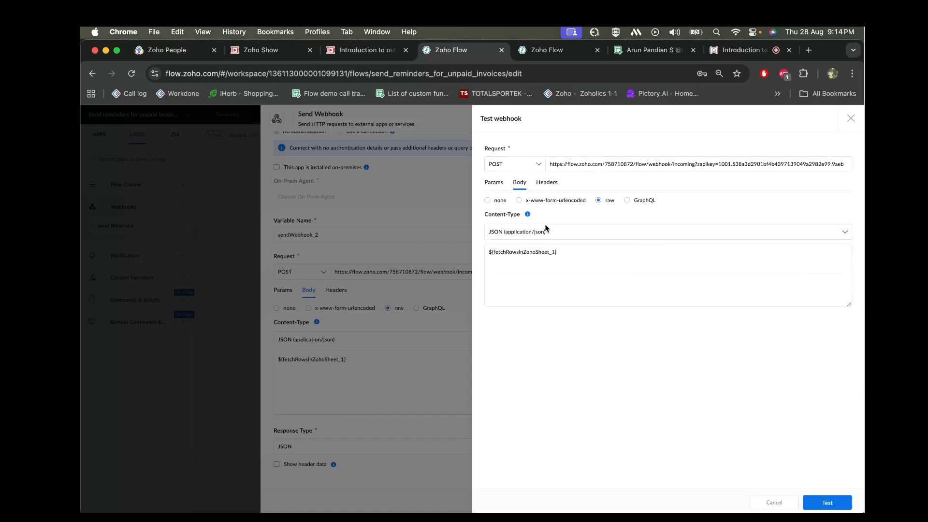
click(578, 252)
key(super+a)
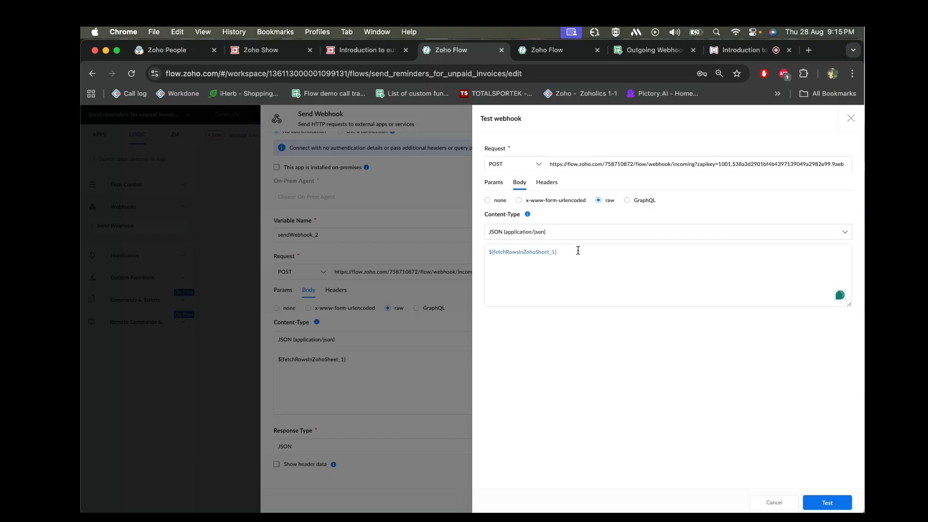
key(BackSpace)
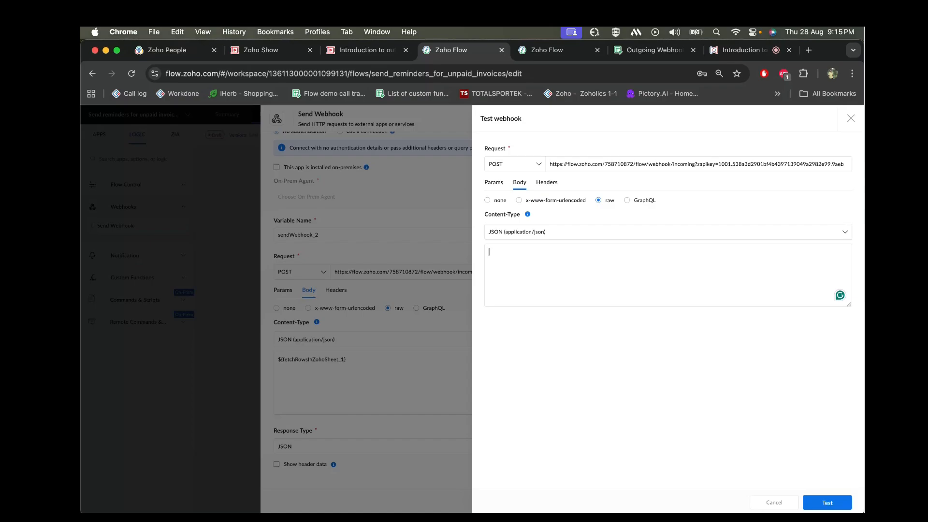
text({ )
text("name")
key(Right)
text(: "")
text(A)
click(827, 503)
Step: Keep JSON as the payload format of the notification flow's webhook trigger and start testing the trigger for incoming data
click(552, 53)
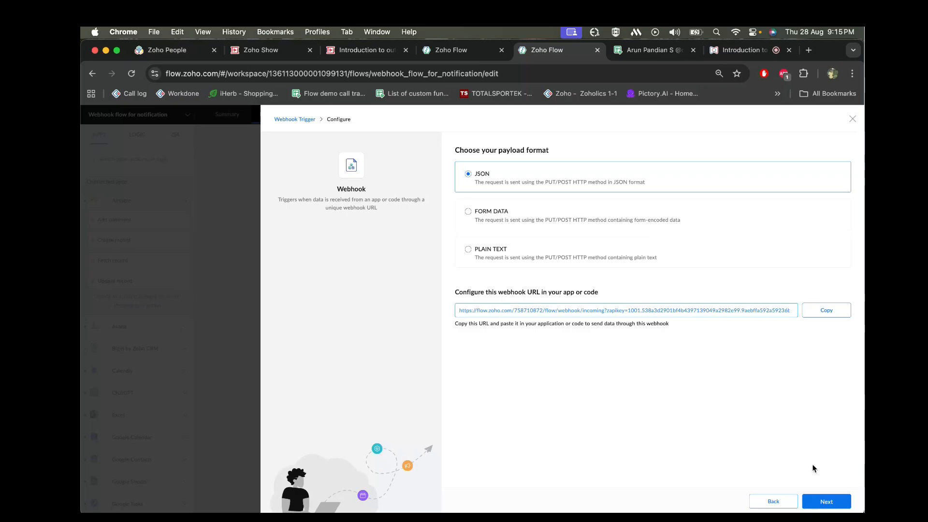
click(822, 502)
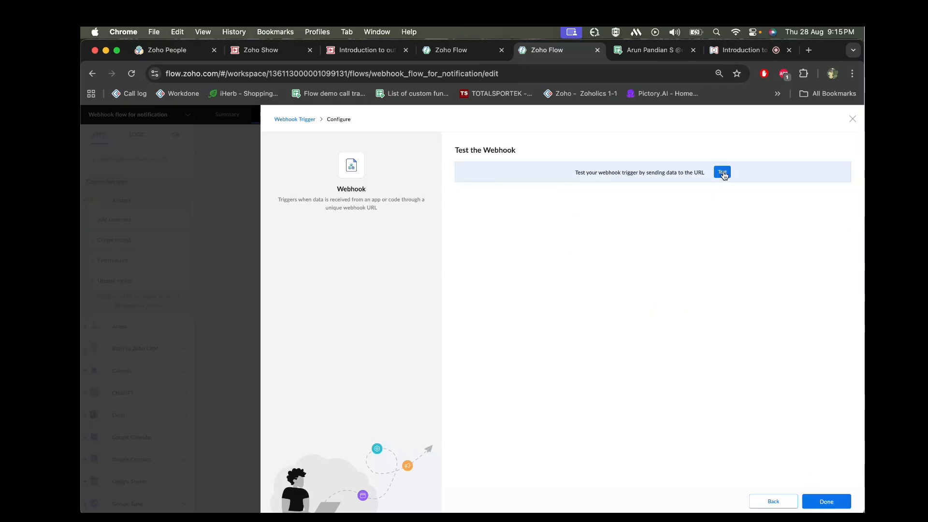
click(723, 173)
Step: Execute the Send Webhook test again and check the payload received by the notification flow's trigger
click(461, 50)
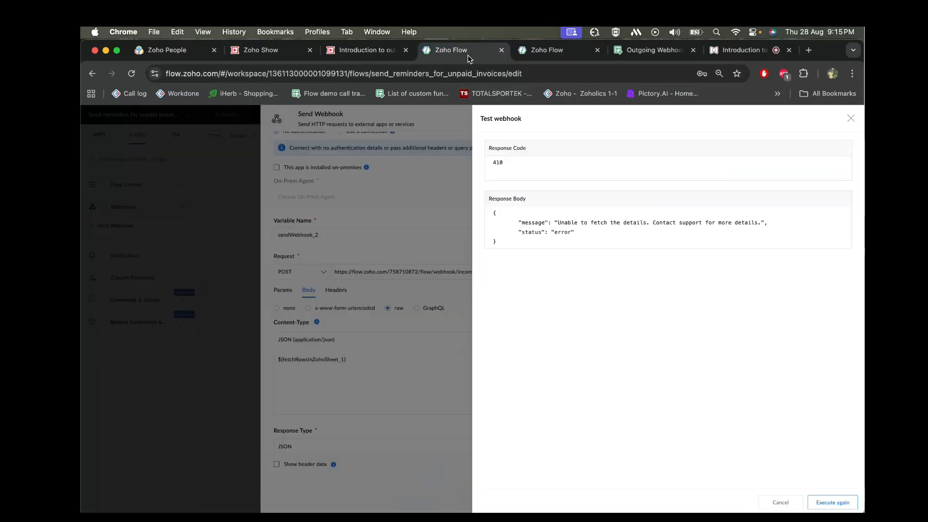
click(831, 502)
click(821, 502)
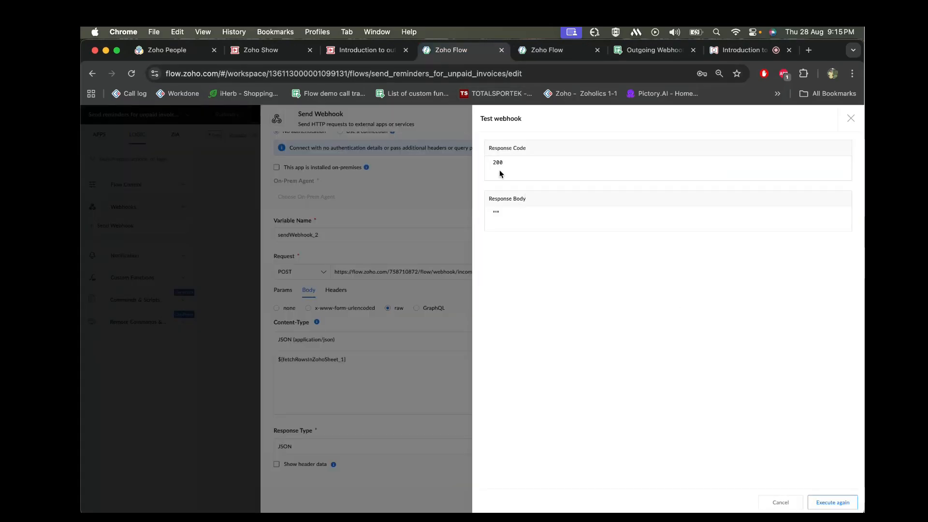
click(555, 51)
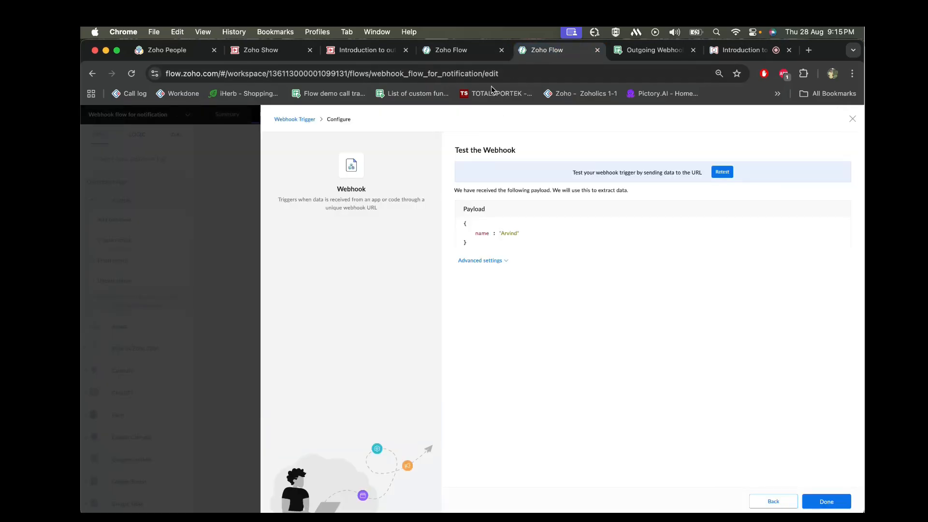
Step: Close the webhook test in the unpaid invoices flow and save the Send Webhook action
click(456, 46)
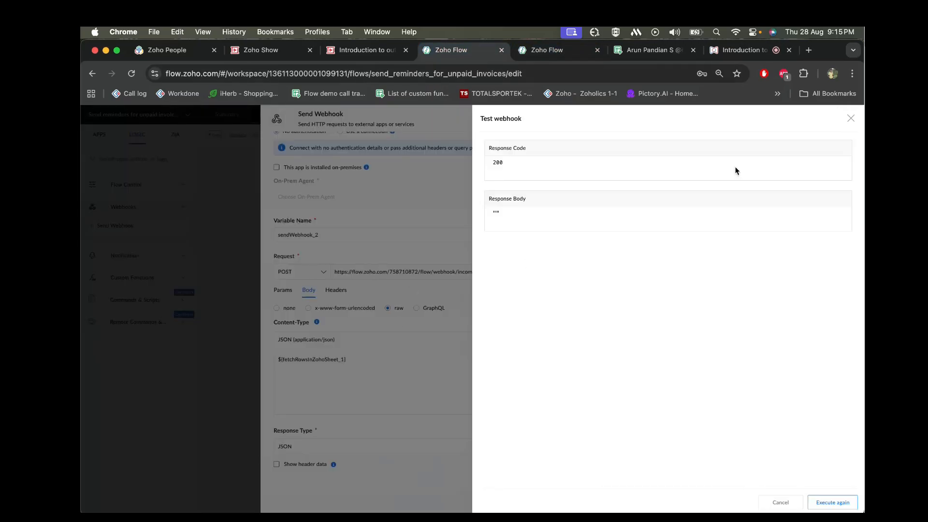
click(850, 118)
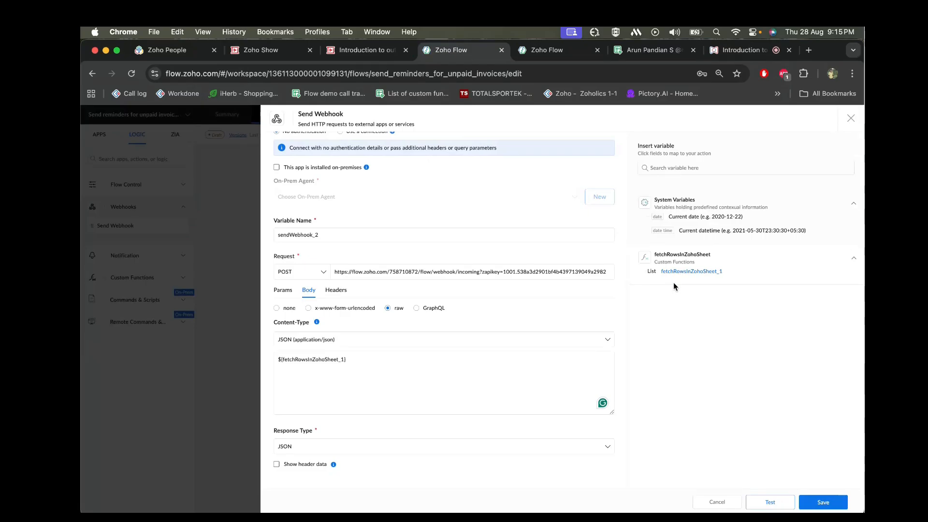
click(823, 503)
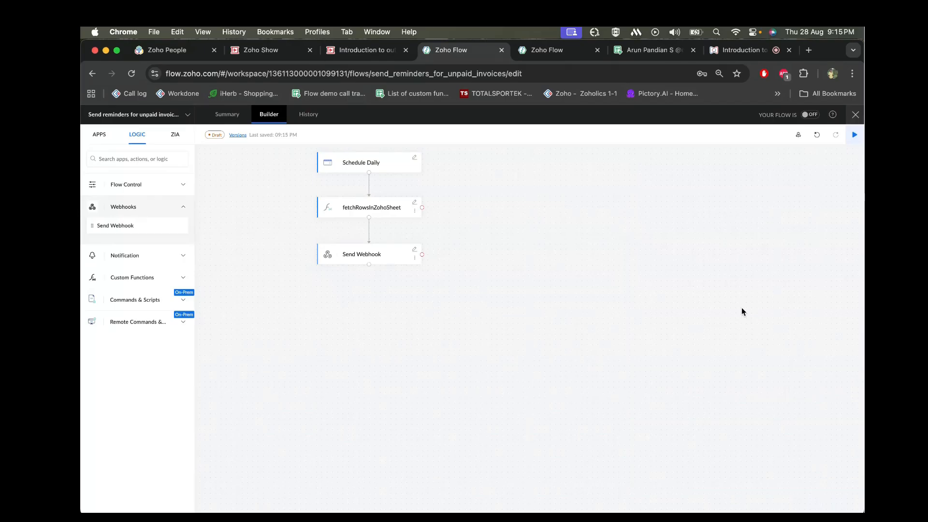
Step: Retest the notification flow's webhook trigger and run Test & Debug on the unpaid invoices flow
click(563, 50)
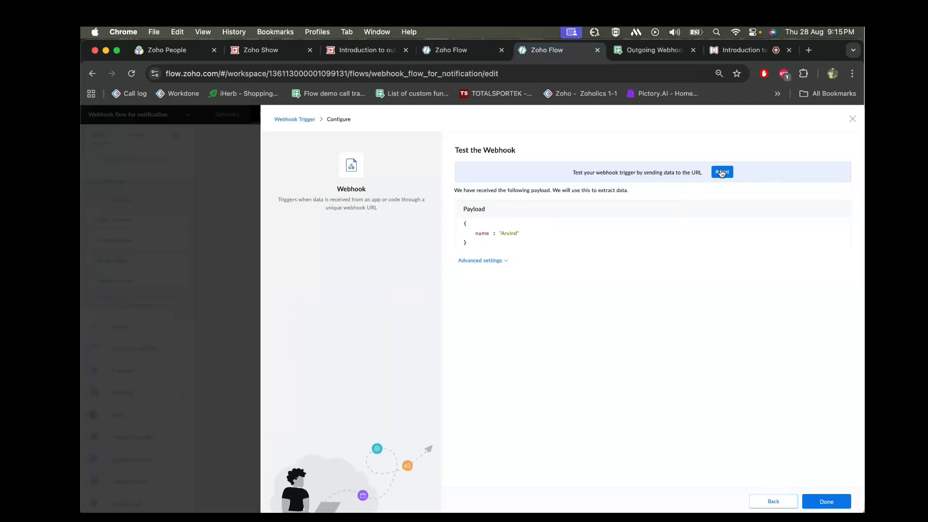
click(457, 51)
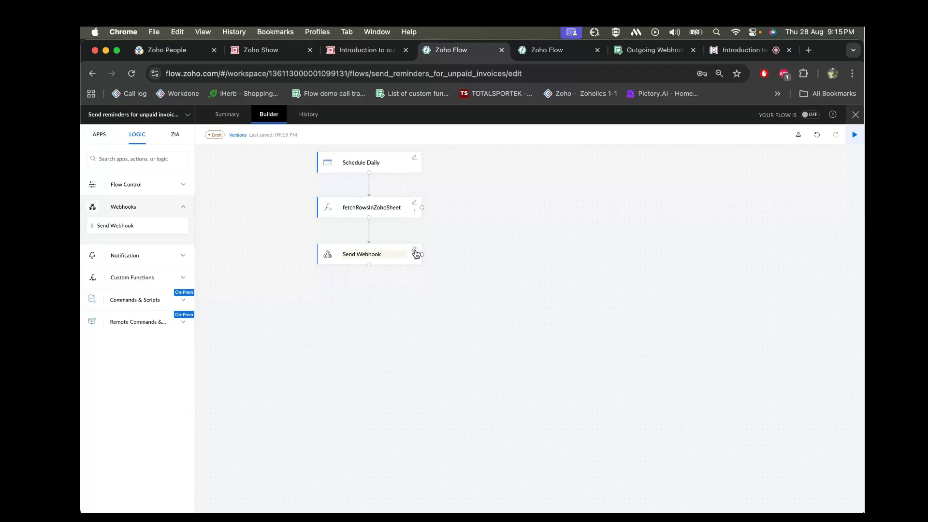
click(855, 134)
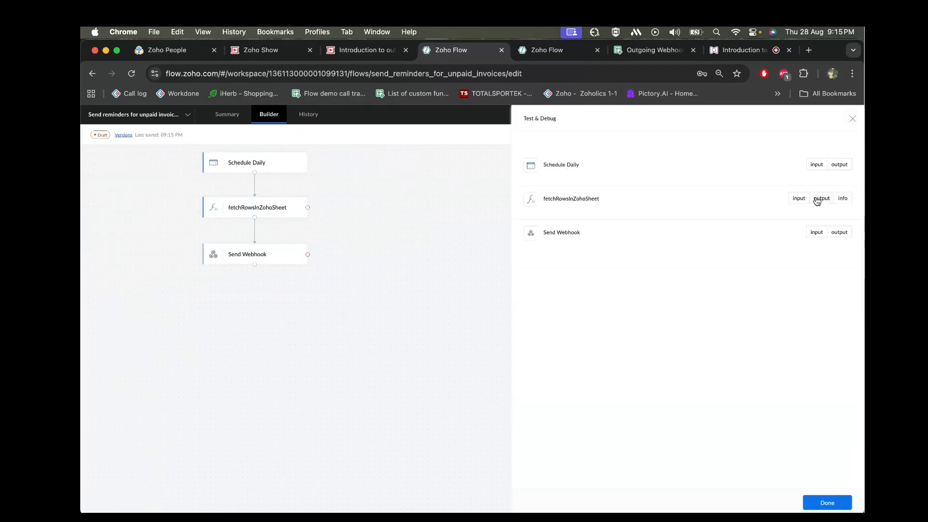
Step: Examine the fetchRowsInZohoSheet output and the Send Webhook input and output in the Test & Debug results
click(822, 198)
scroll(660, 323, down, 1)
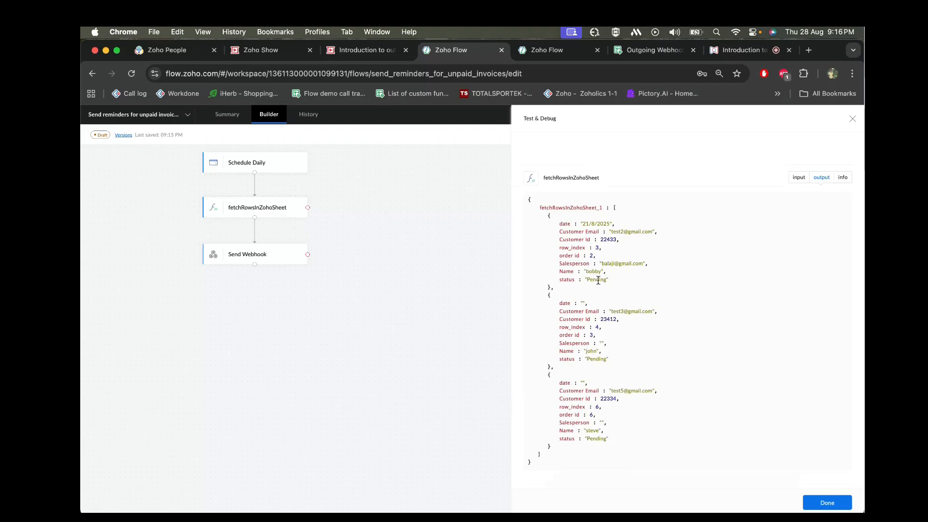
click(822, 178)
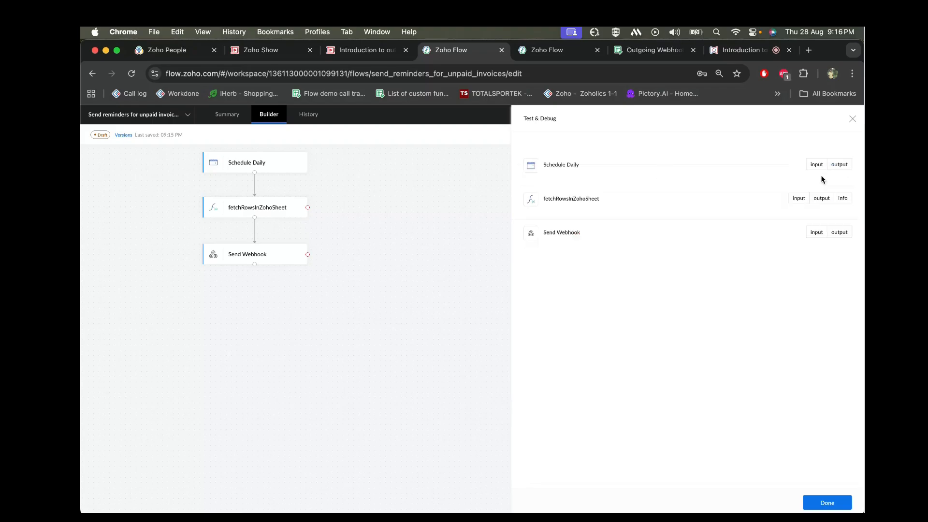
click(816, 233)
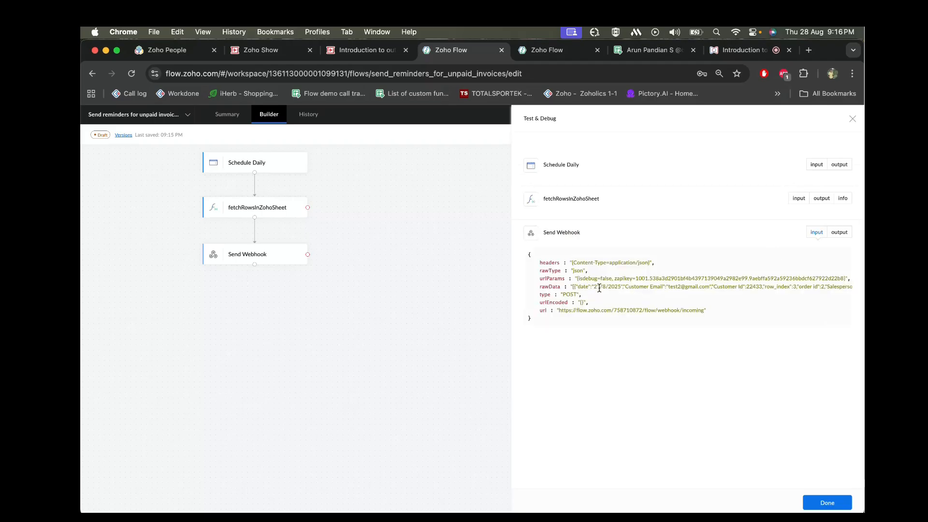
scroll(594, 288, right, 10)
scroll(600, 288, right, 10)
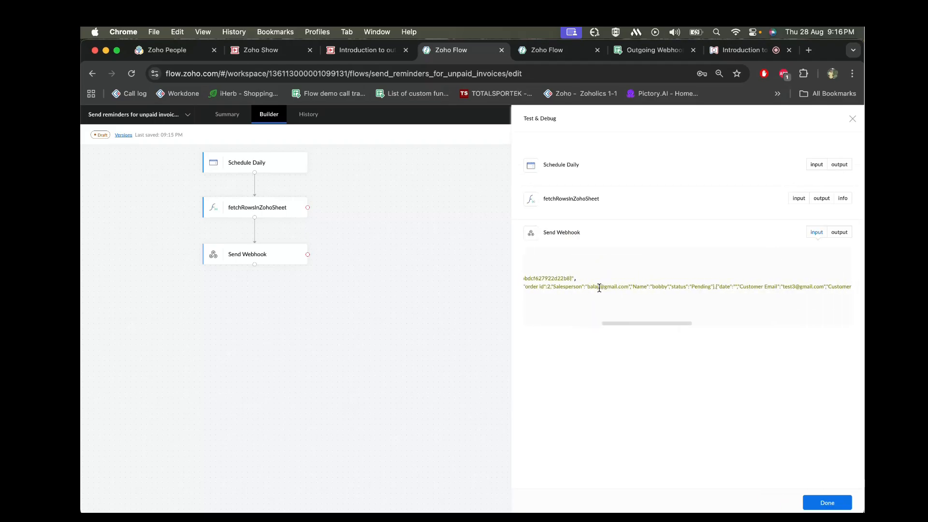
click(839, 232)
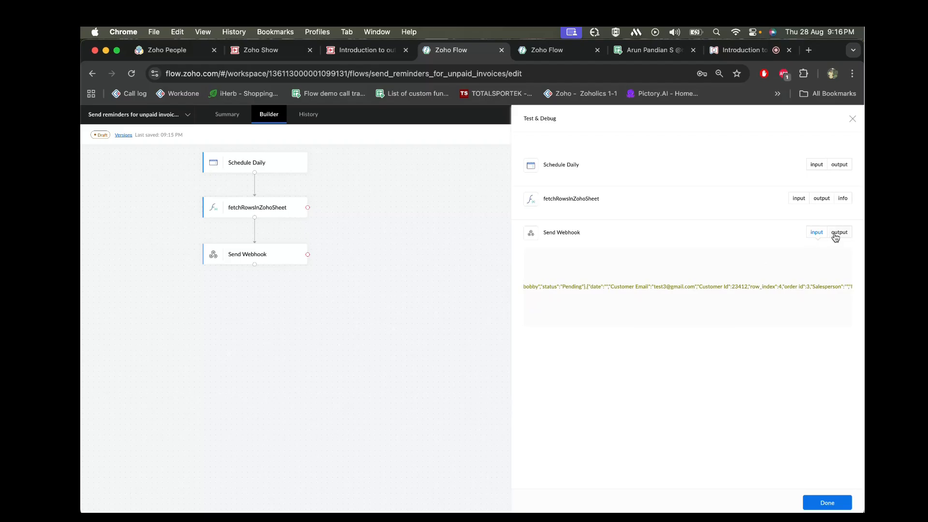
Step: Examine the invoice payload received by the notification flow's webhook trigger
click(557, 56)
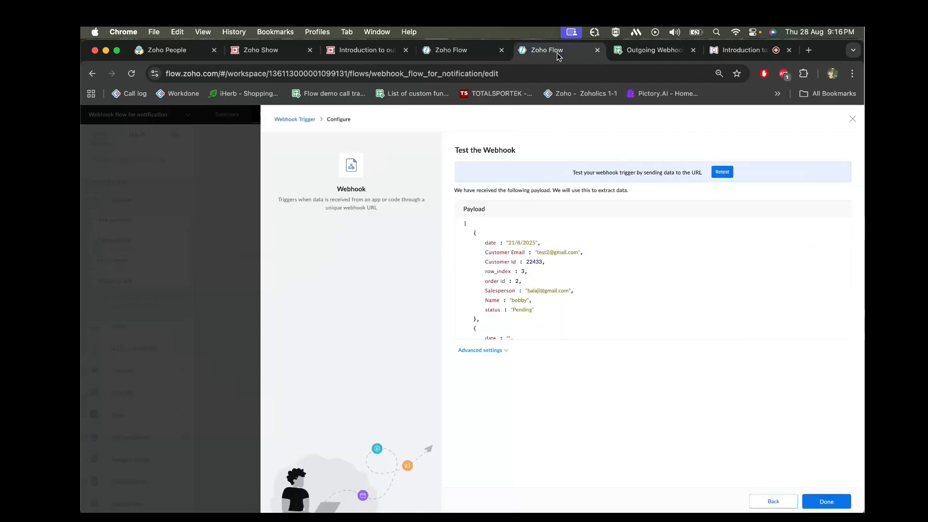
scroll(543, 293, down, 3)
scroll(543, 293, up, 3)
scroll(495, 284, down, 2)
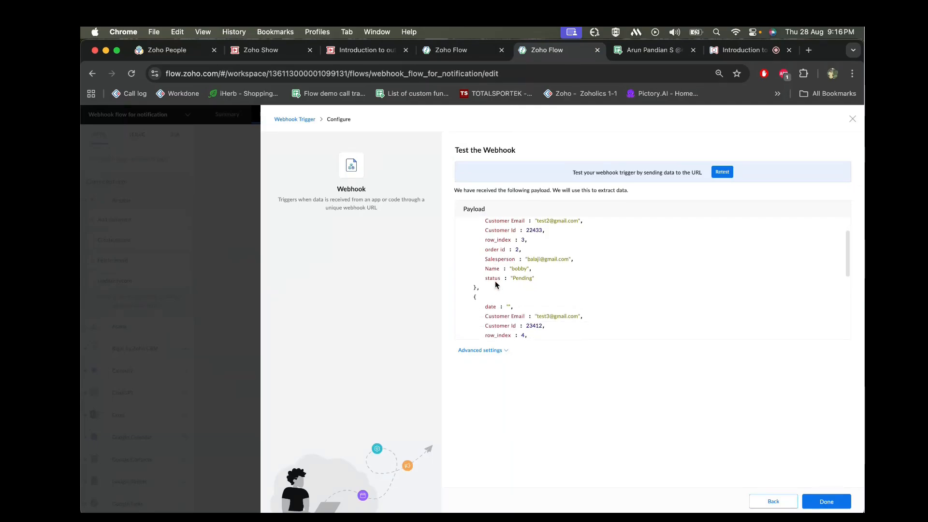
scroll(502, 280, down, 3)
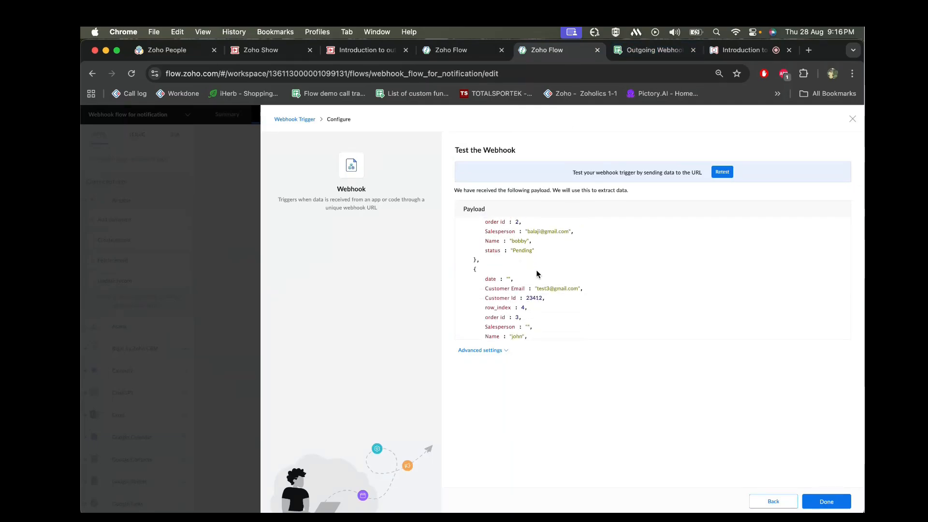
scroll(537, 275, up, 5)
scroll(514, 290, down, 1)
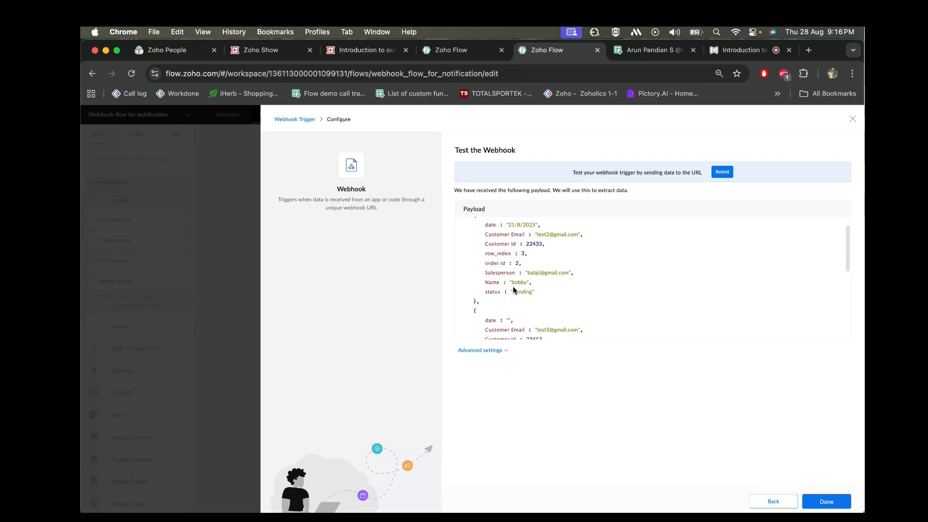
scroll(532, 283, up, 1)
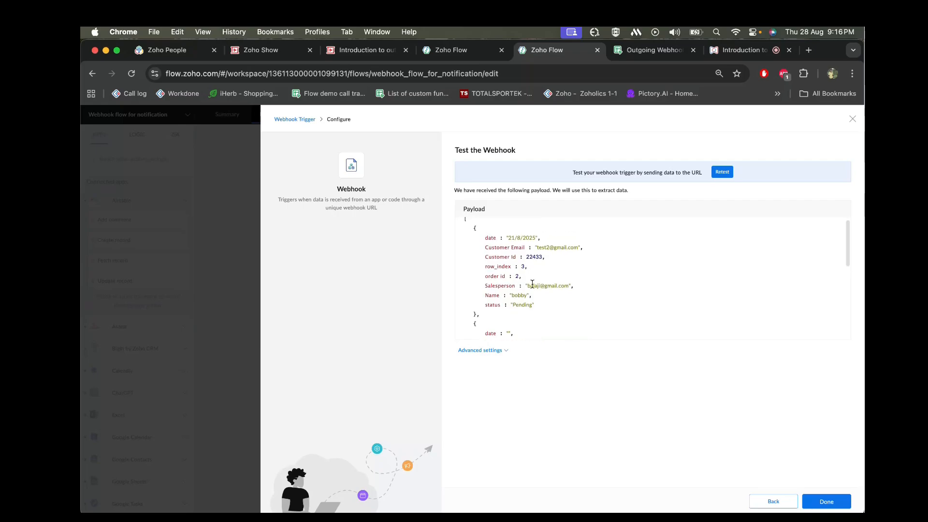
Step: Enable "Trigger flow for each entry" in the webhook trigger's advanced settings and finish configuring the trigger
click(498, 354)
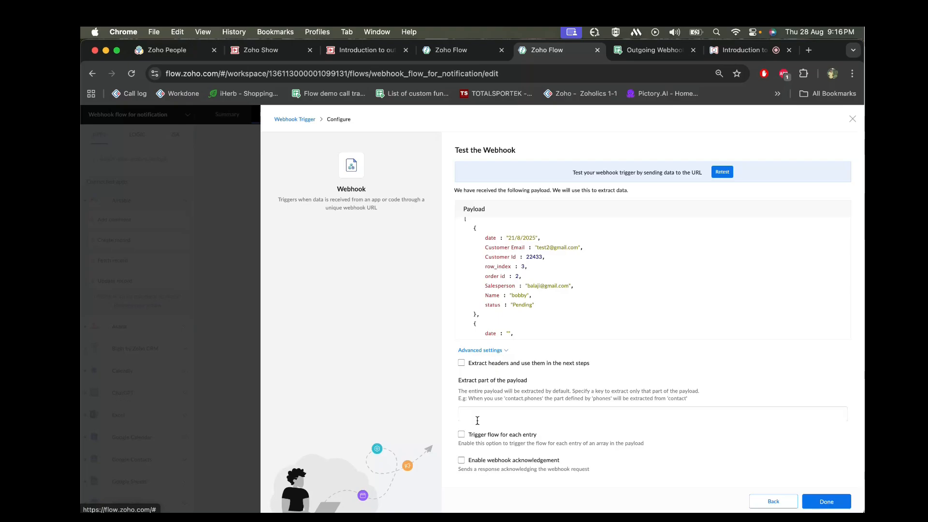
click(502, 436)
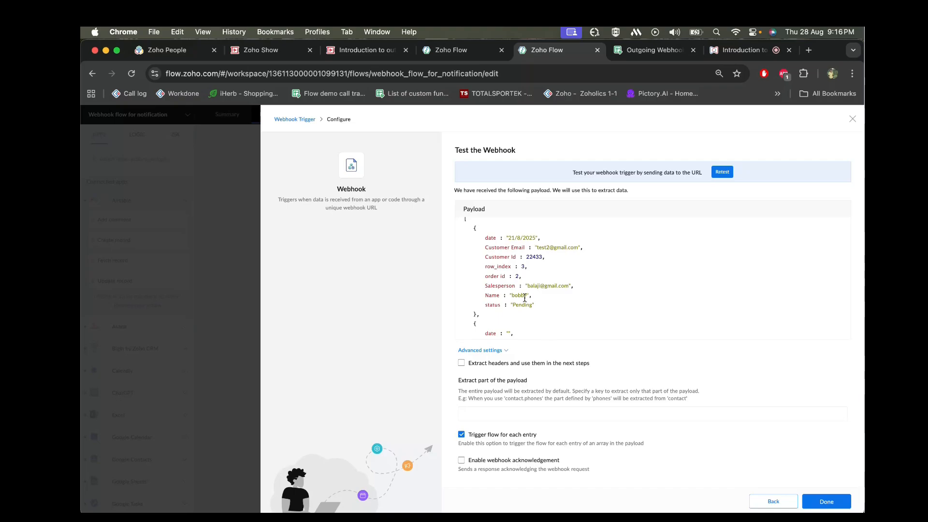
scroll(524, 299, up, 1)
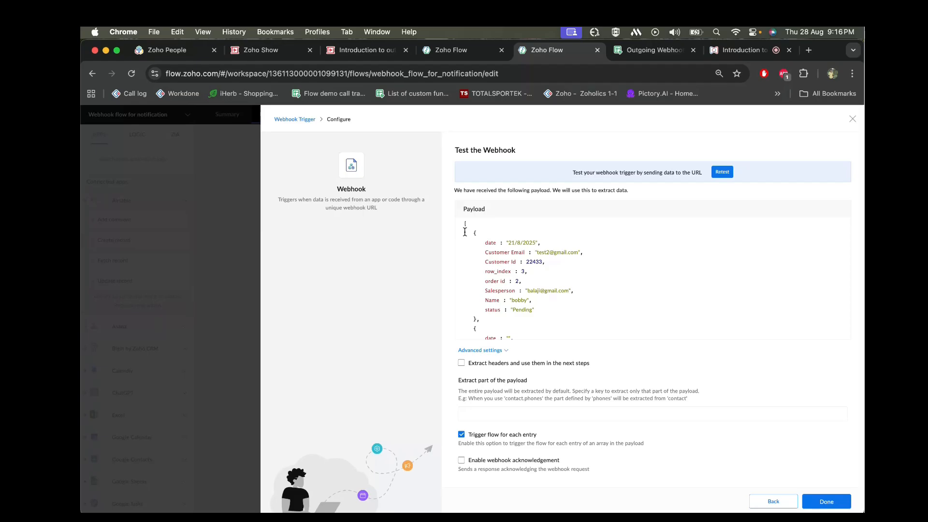
click(824, 503)
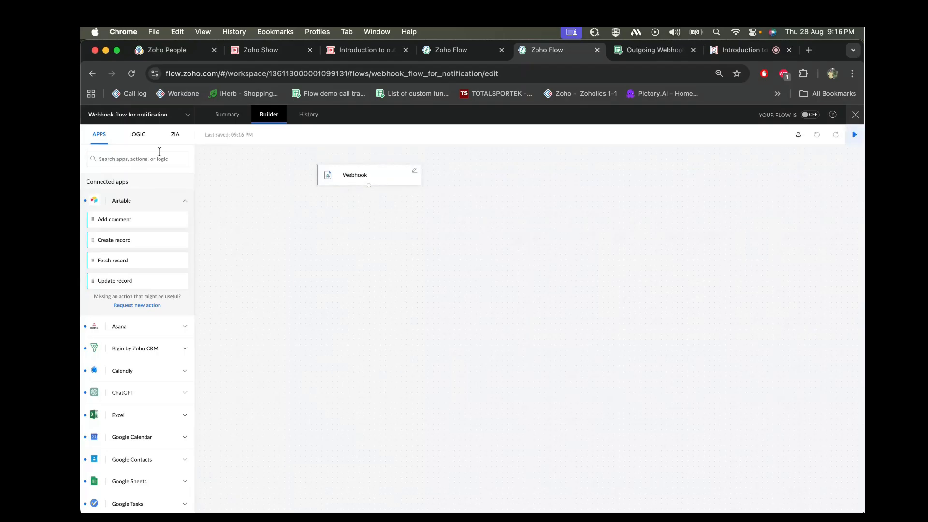
Step: Add a Send Email notification action below the Webhook trigger in the notification flow
click(137, 135)
click(163, 336)
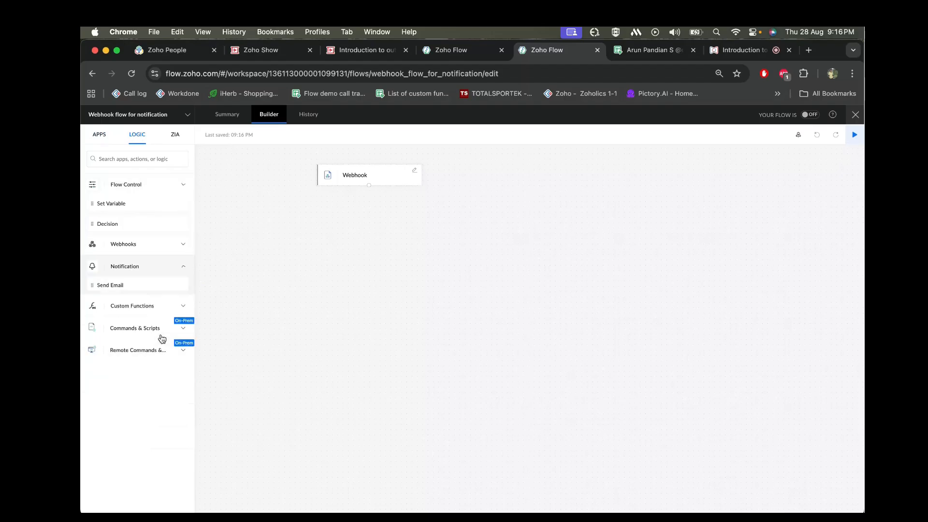
drag(126, 247, 349, 226)
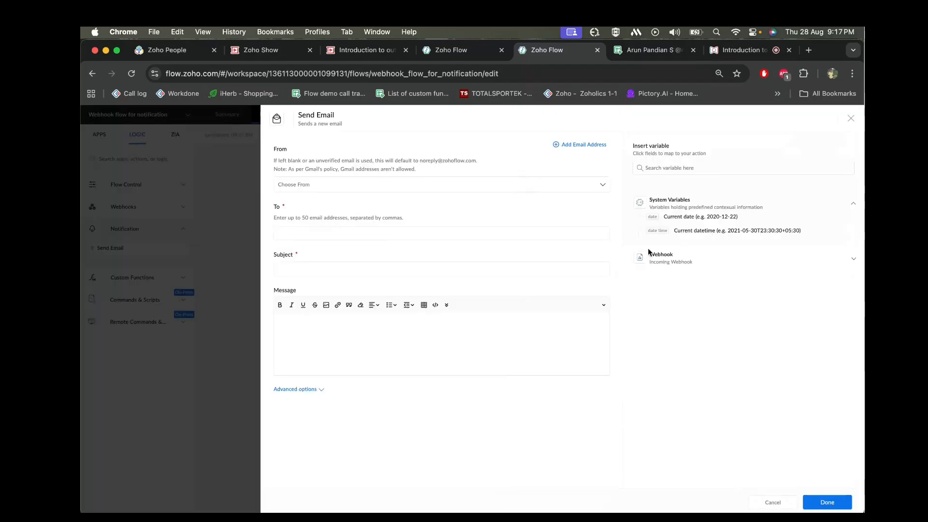
Step: Expand the Webhook payload variables and compare them with the columns of the Outgoing Webhook test sheet
click(660, 260)
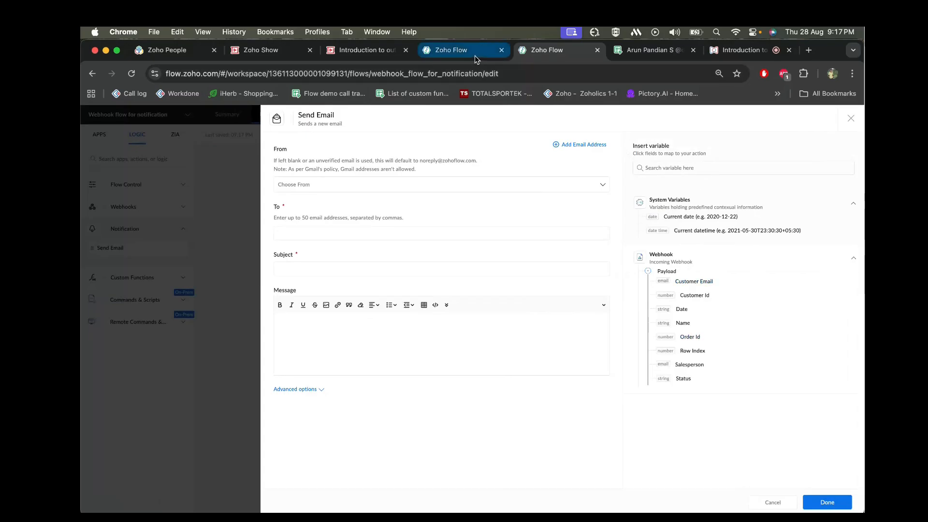
click(653, 50)
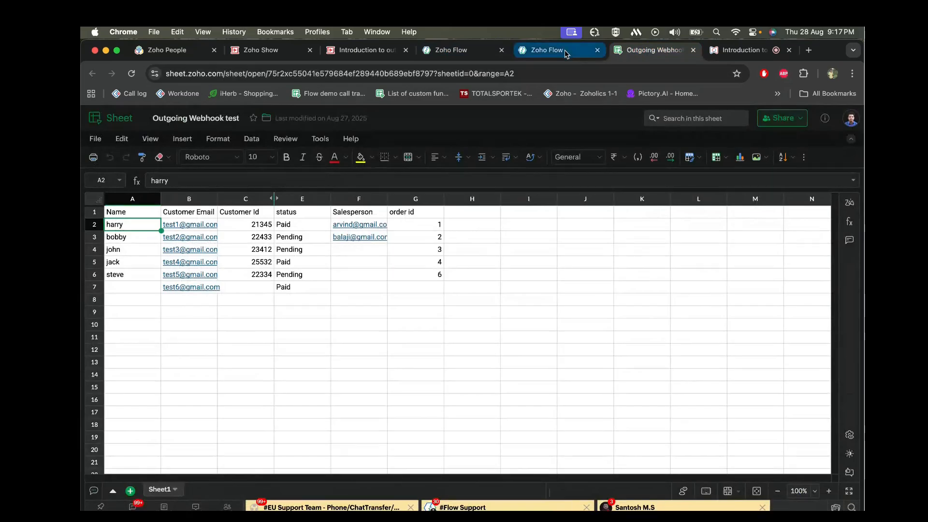
click(565, 51)
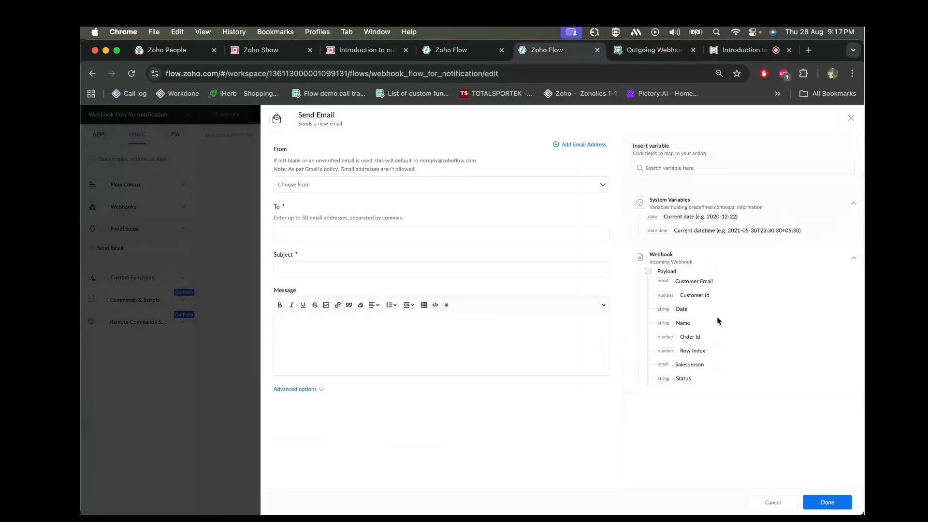
Step: Address the email to the webhook's Customer Email variable, with subject "Payment Still Pending for" followed by the Order Id variable
click(374, 238)
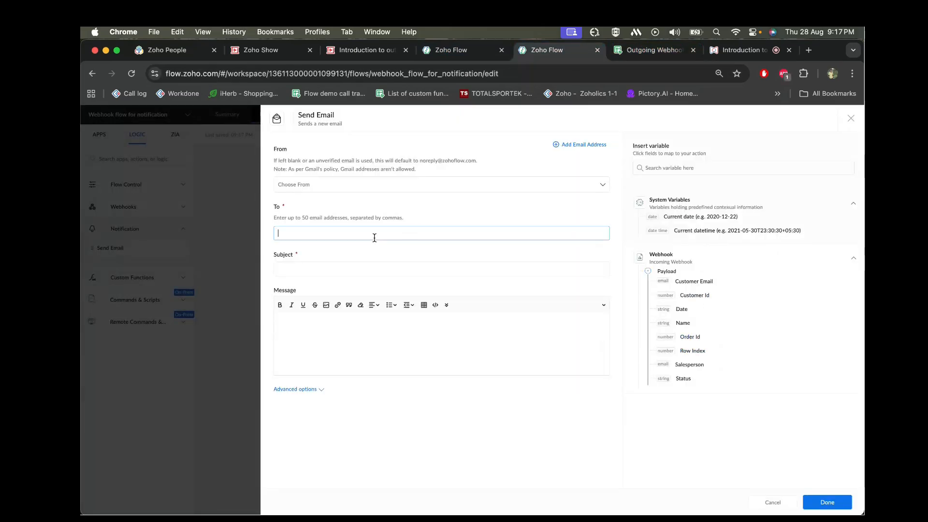
click(694, 282)
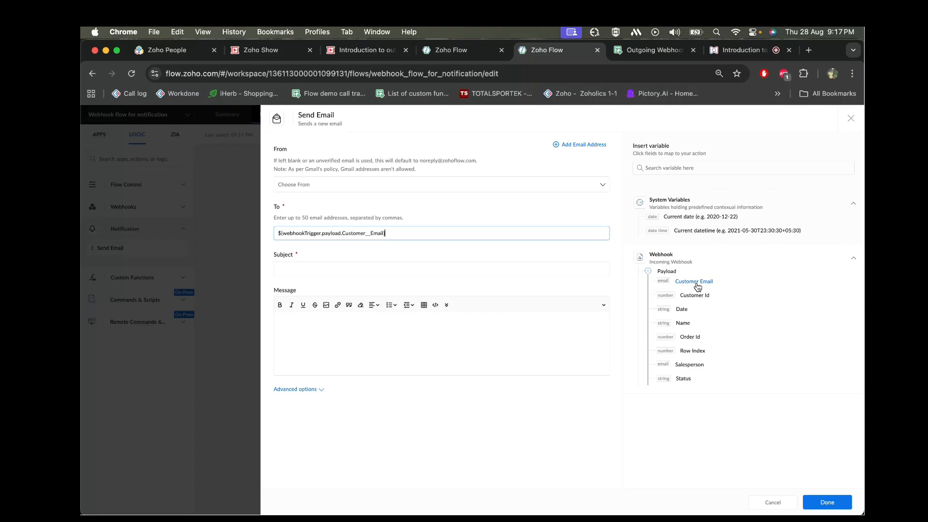
click(394, 266)
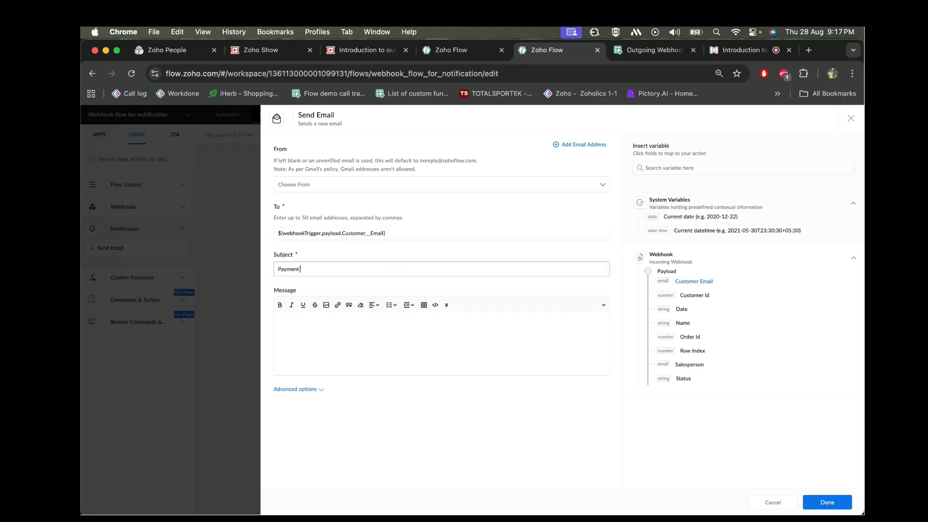
text(Payment Still Pending for)
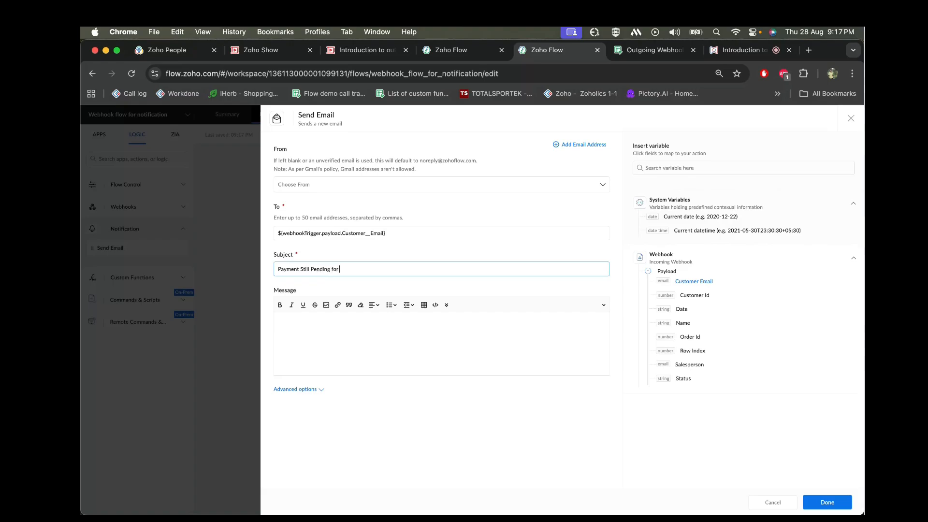
click(696, 341)
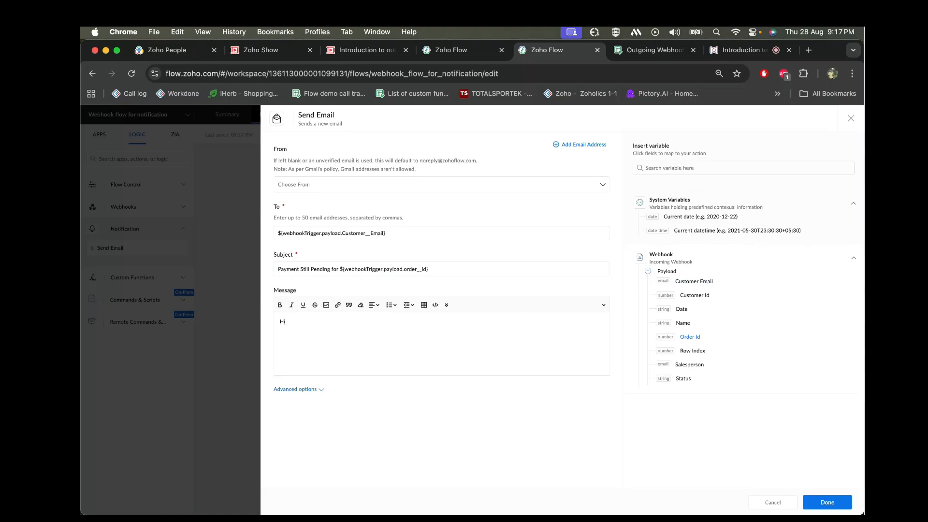
Step: Complete the email message as "Hi" plus the Name variable, then "Payment is still pending.", and switch the notification flow on
click(683, 323)
text(,)
key(Return)
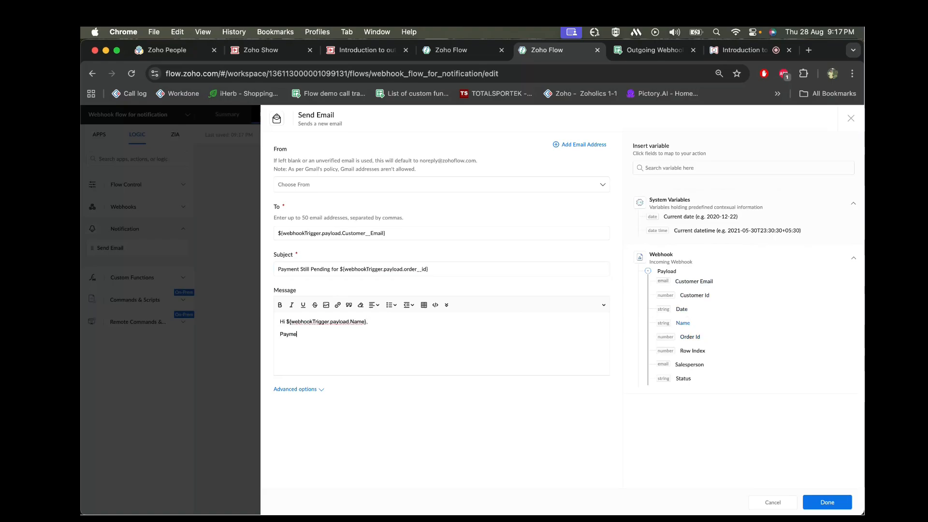
text(Payment is still pending.)
click(827, 502)
click(810, 116)
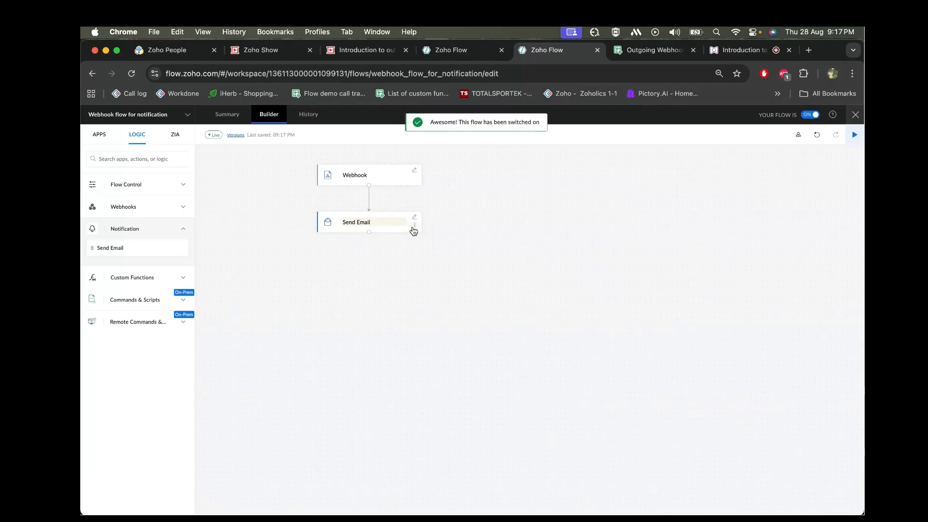
Step: Run a new test of the unpaid invoice reminders flow and check the Send Webhook output
click(480, 59)
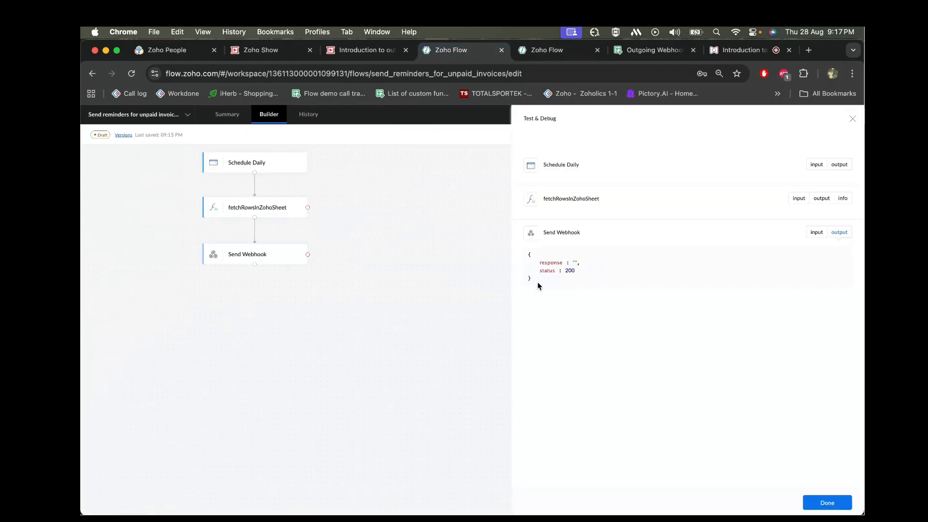
click(853, 119)
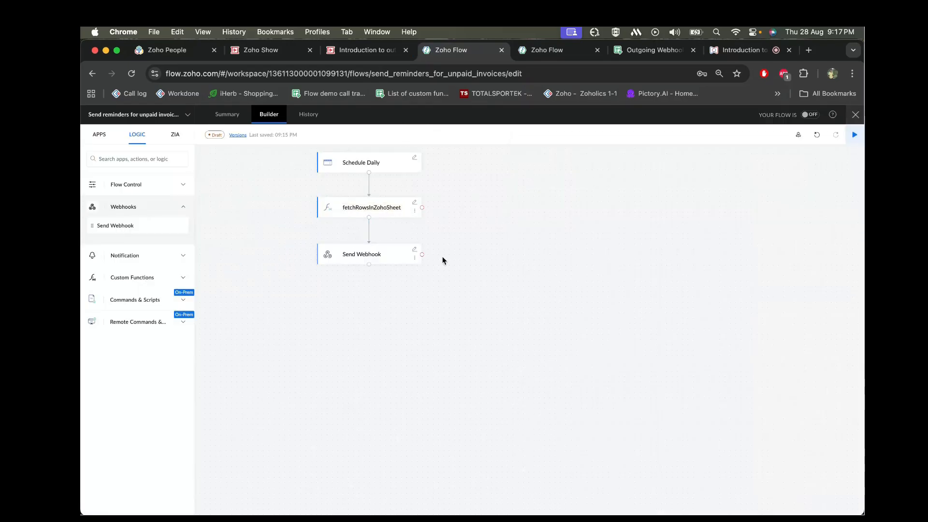
click(543, 53)
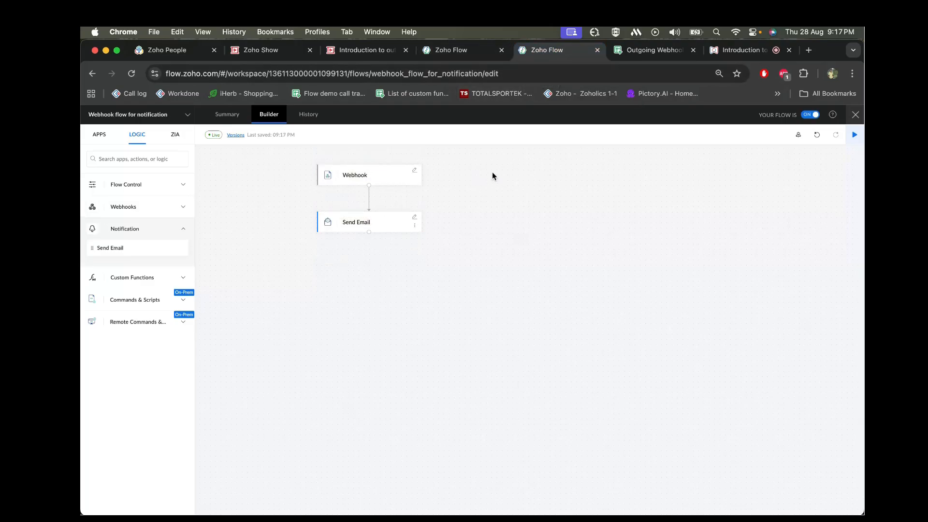
click(465, 52)
click(855, 135)
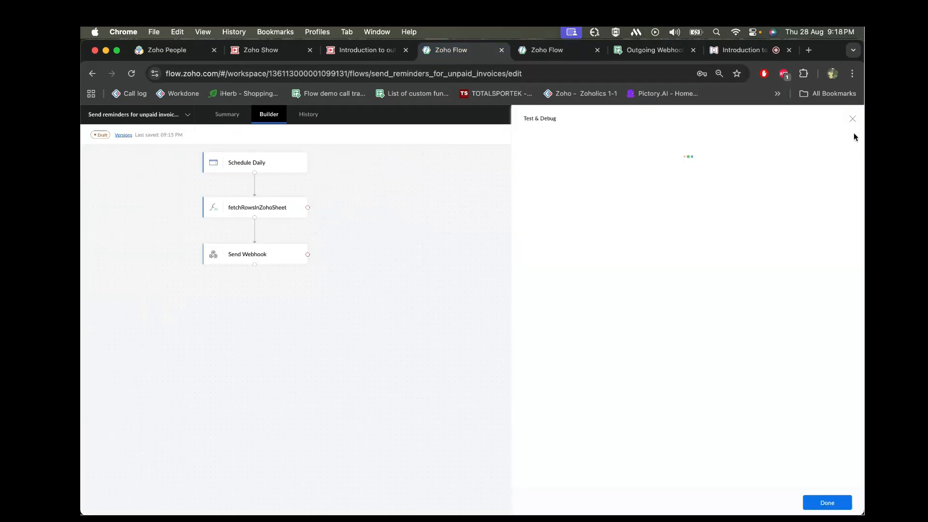
click(839, 233)
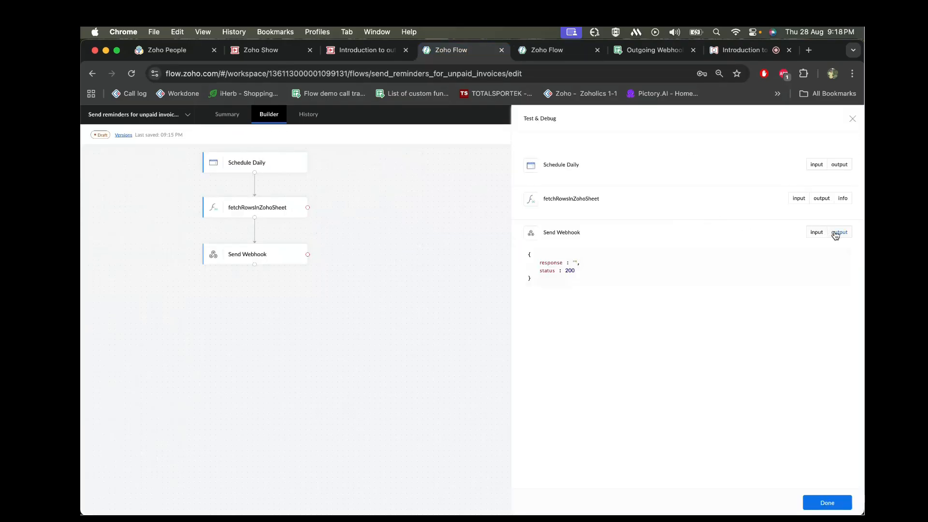
Step: Open the notification flow's task history and examine the webhook payload of the last listed run
click(547, 49)
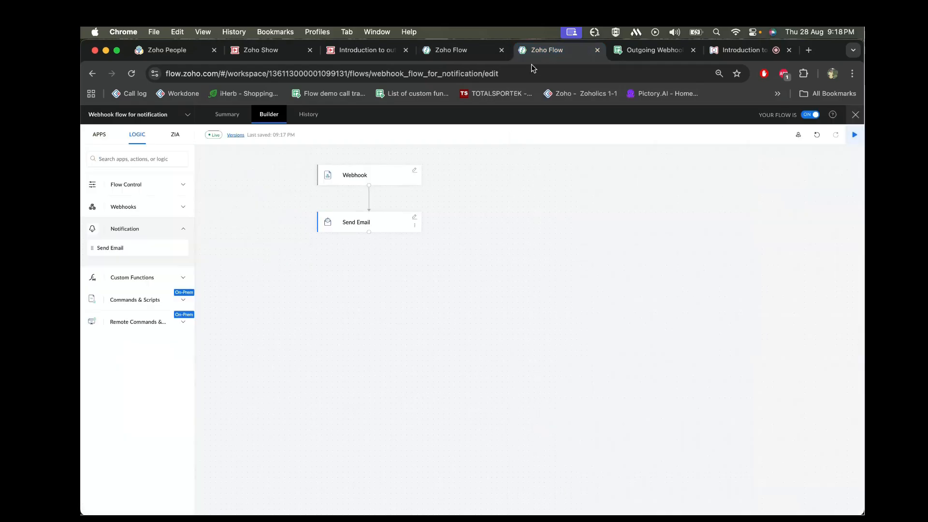
click(314, 116)
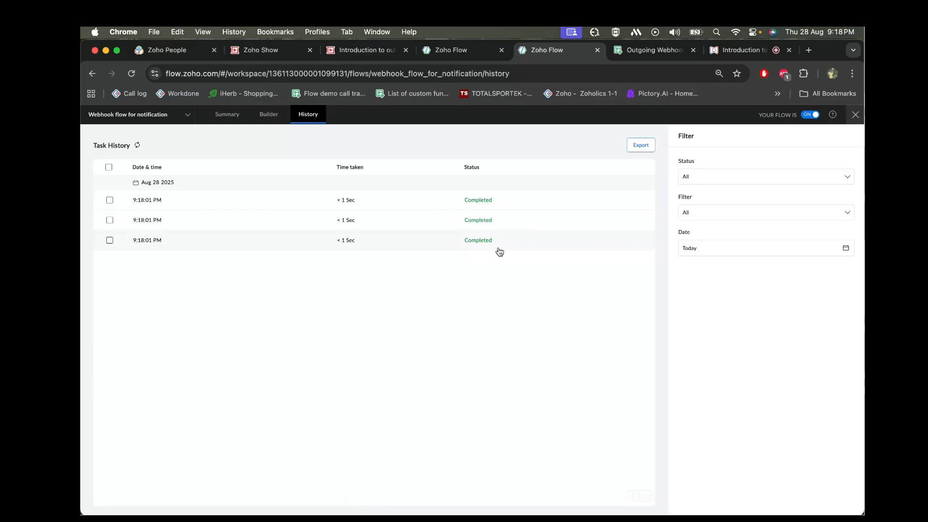
click(396, 248)
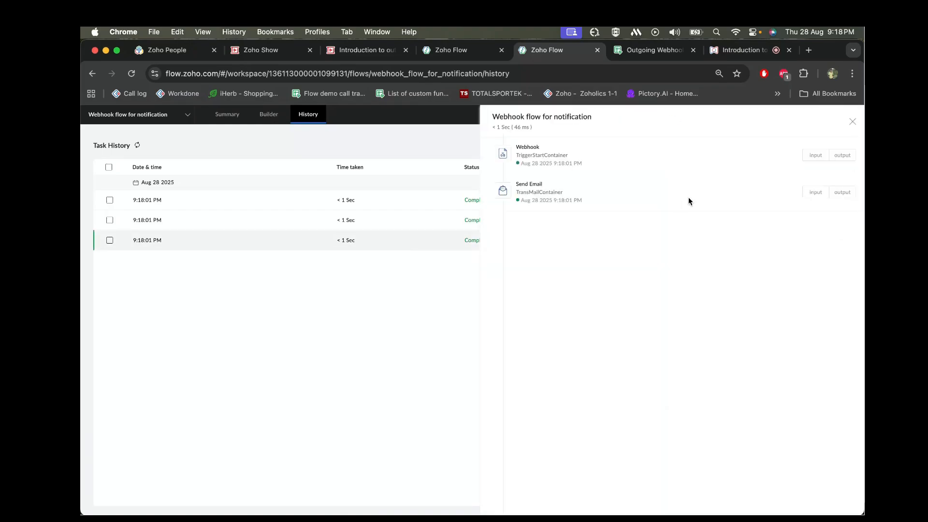
click(842, 156)
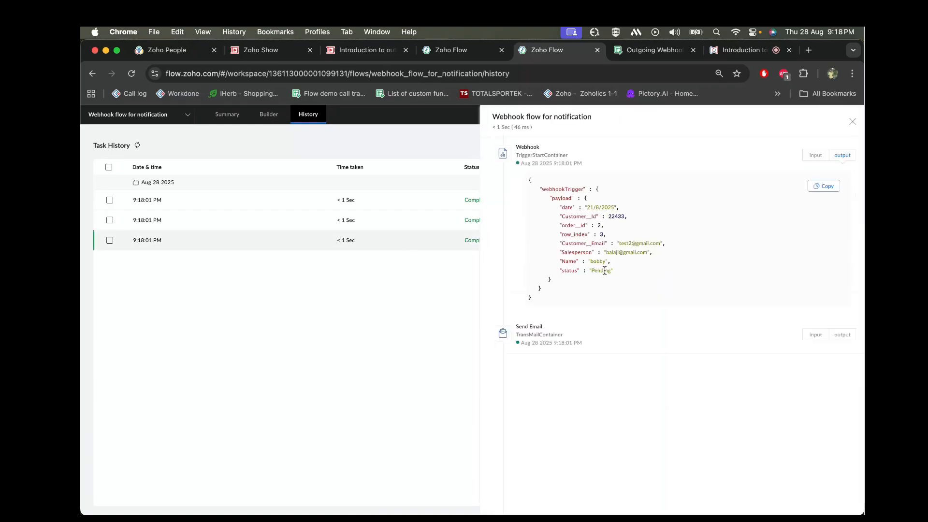
Step: Compare that run's payload with the order 2 row in the Outgoing Webhook test sheet and examine its Send Email input
click(646, 51)
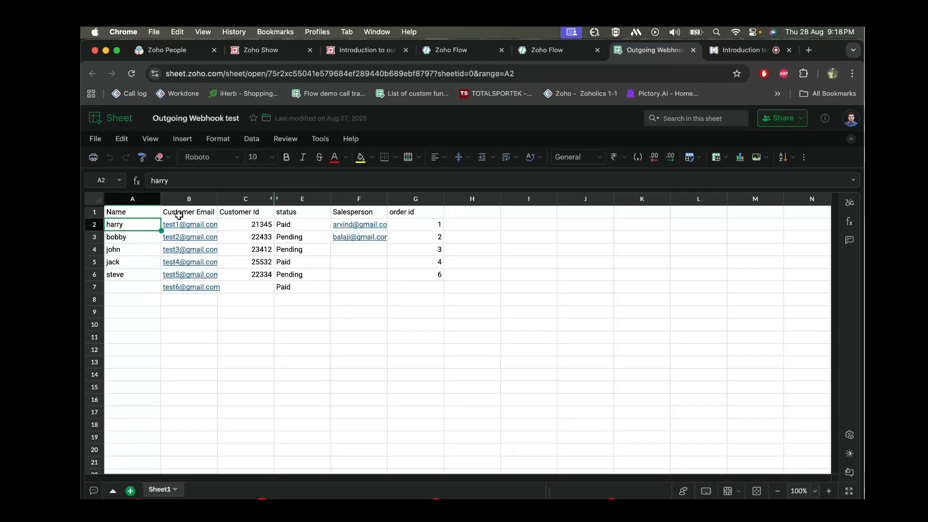
click(154, 238)
click(300, 237)
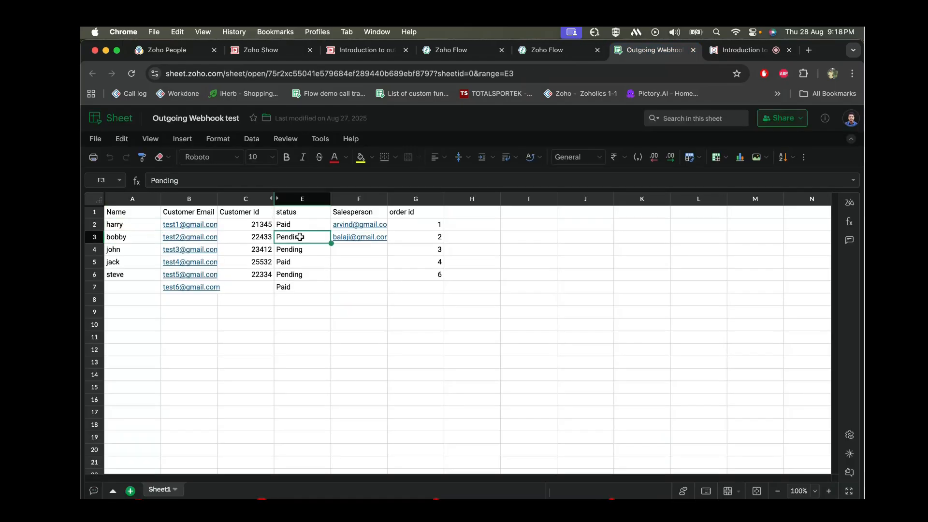
click(565, 51)
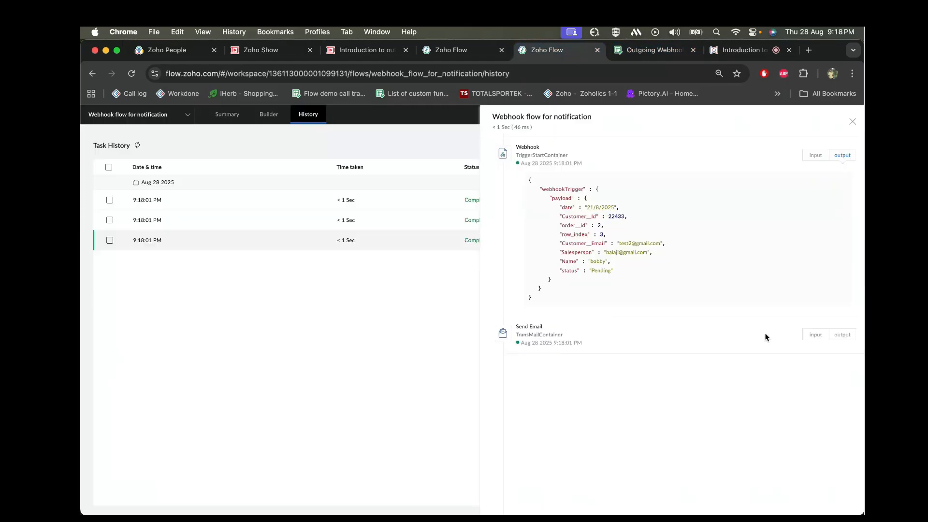
click(815, 335)
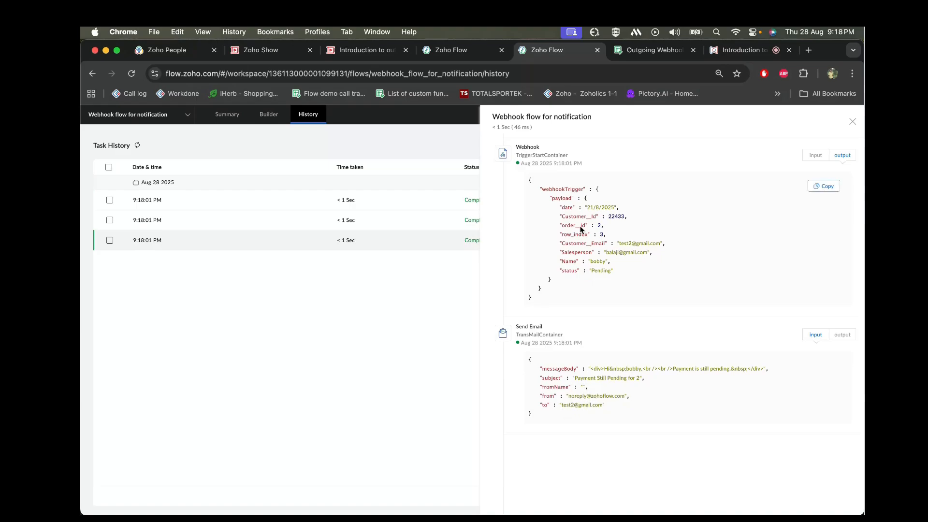
Step: Examine the webhook payloads of the other two runs in the task history, then close the run details
click(433, 222)
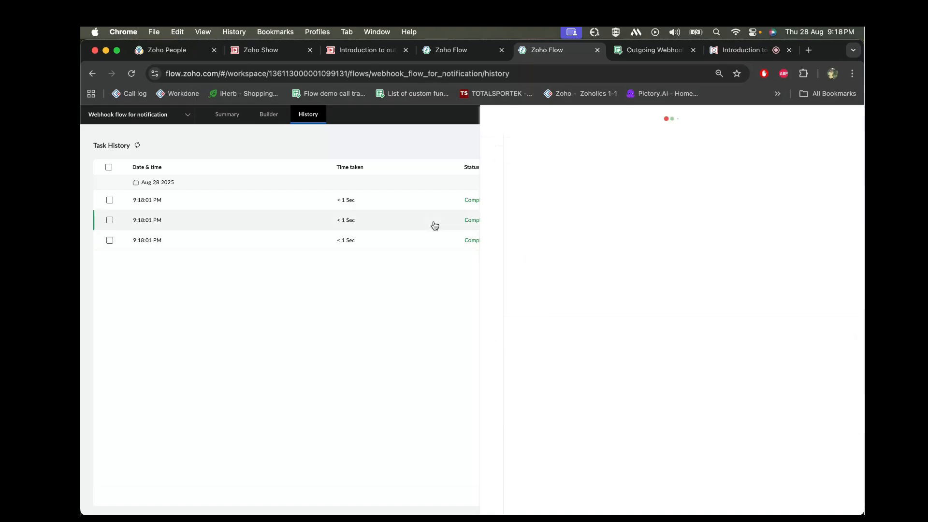
click(841, 156)
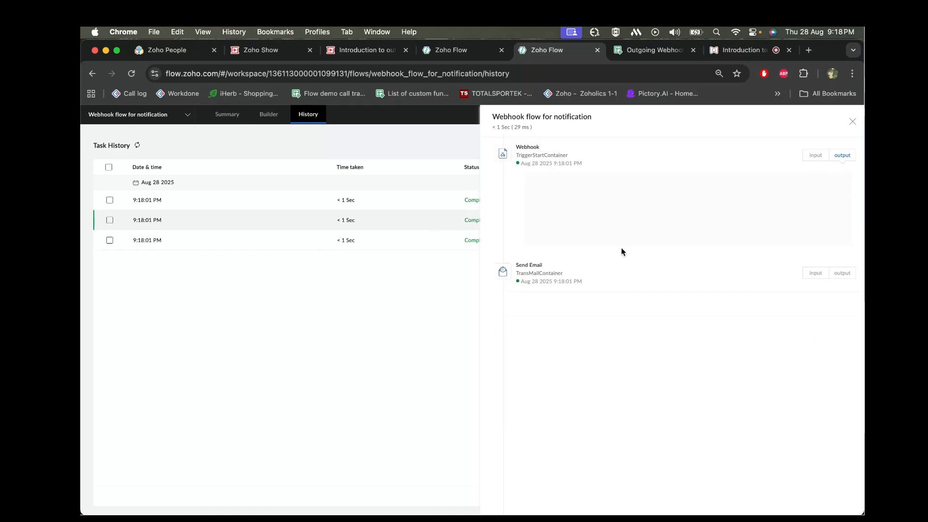
click(815, 335)
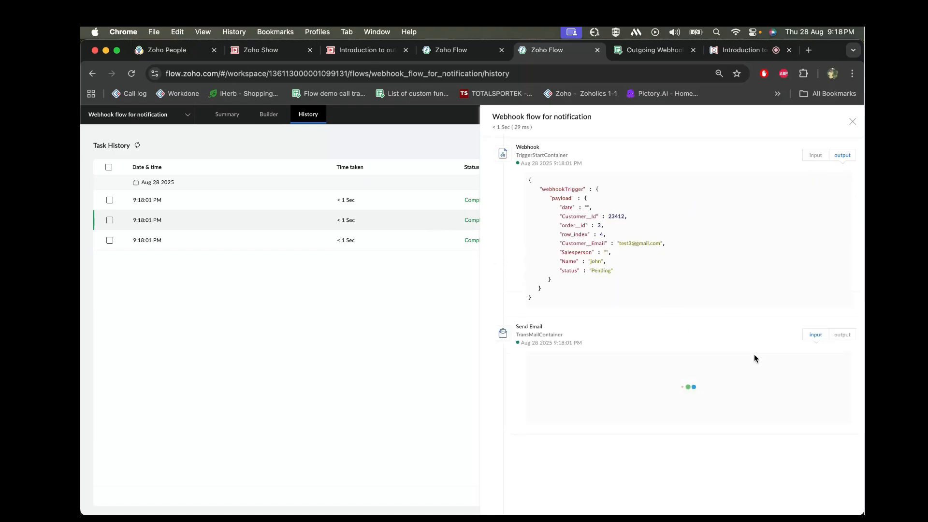
click(420, 203)
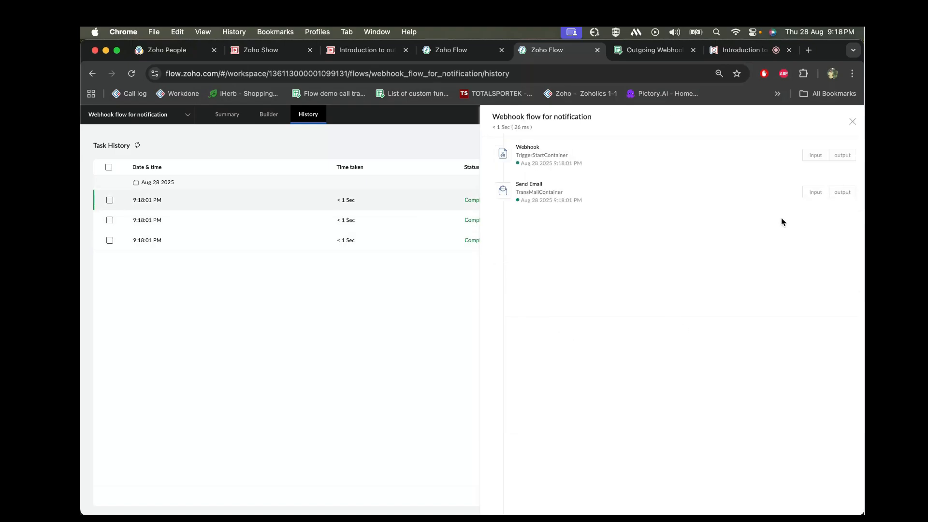
click(836, 156)
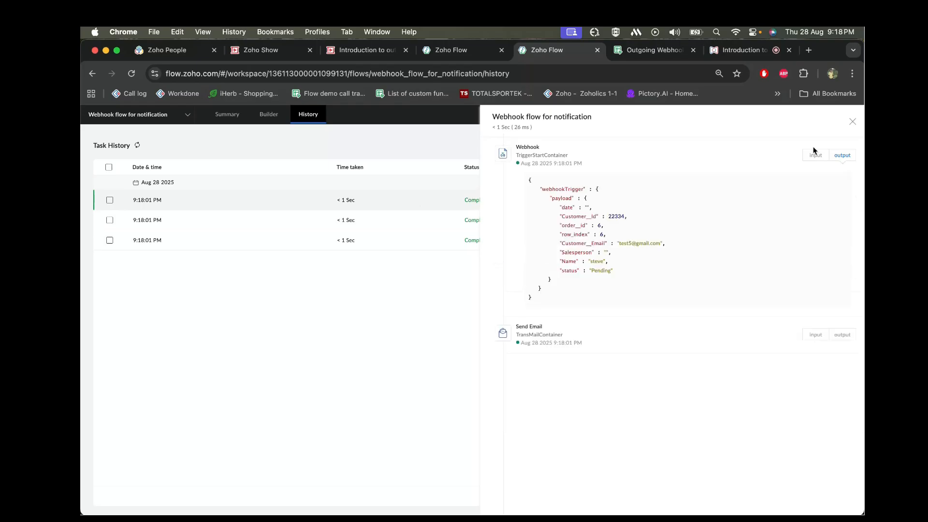
click(853, 122)
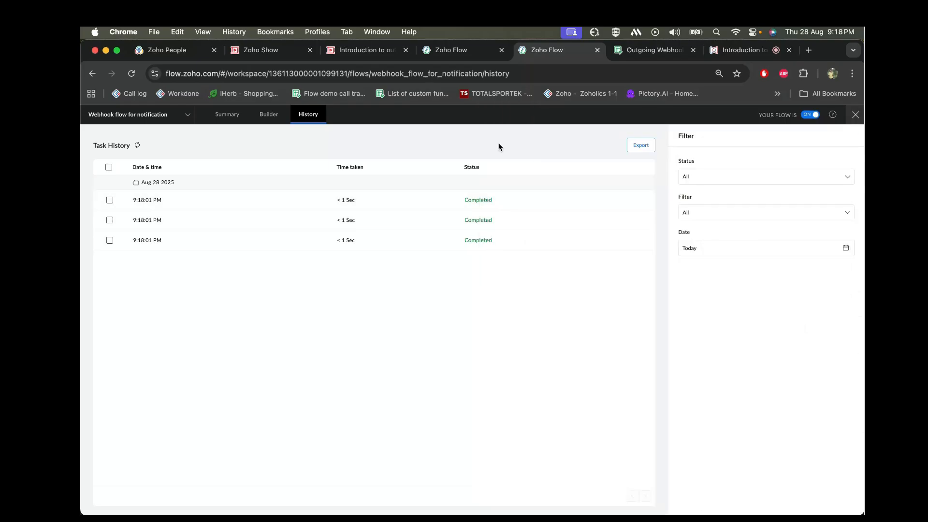
Step: In the reminders flow's Send Webhook action, set the authorization to "Use a connection" and review the request body
click(474, 53)
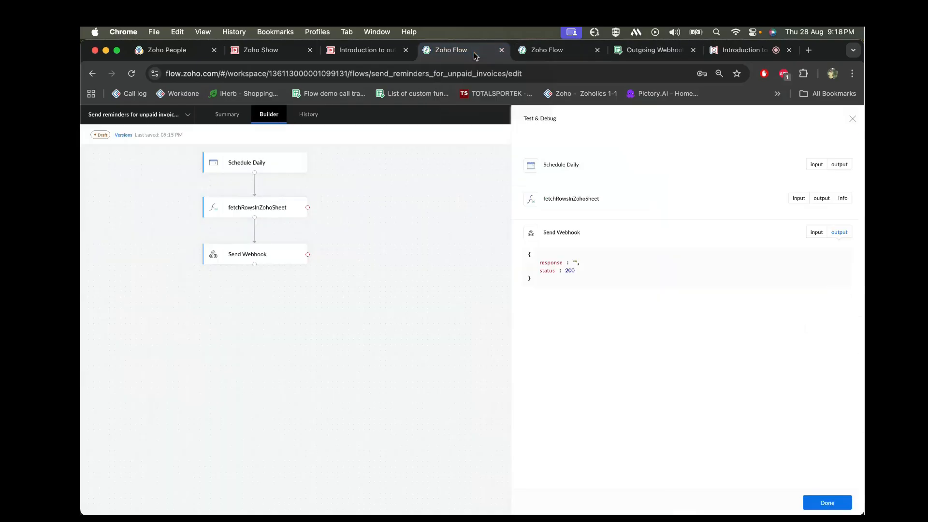
click(853, 121)
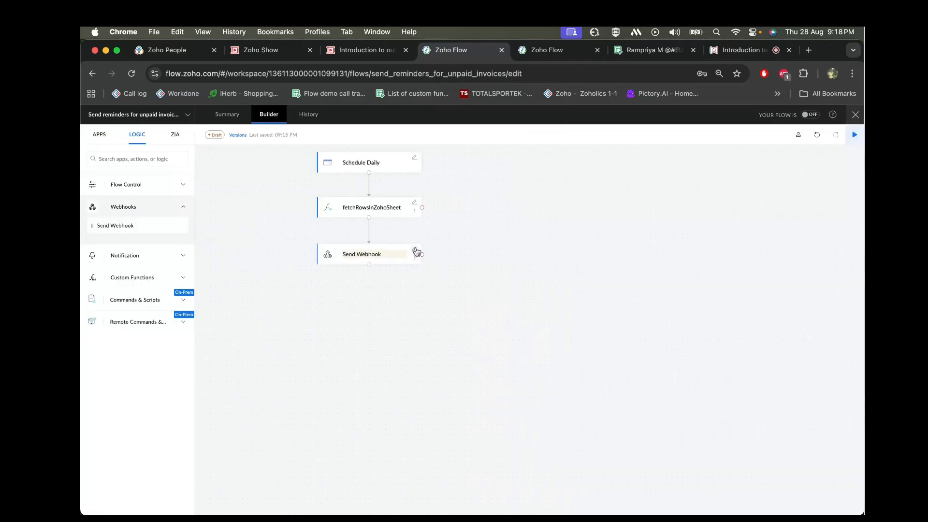
click(418, 251)
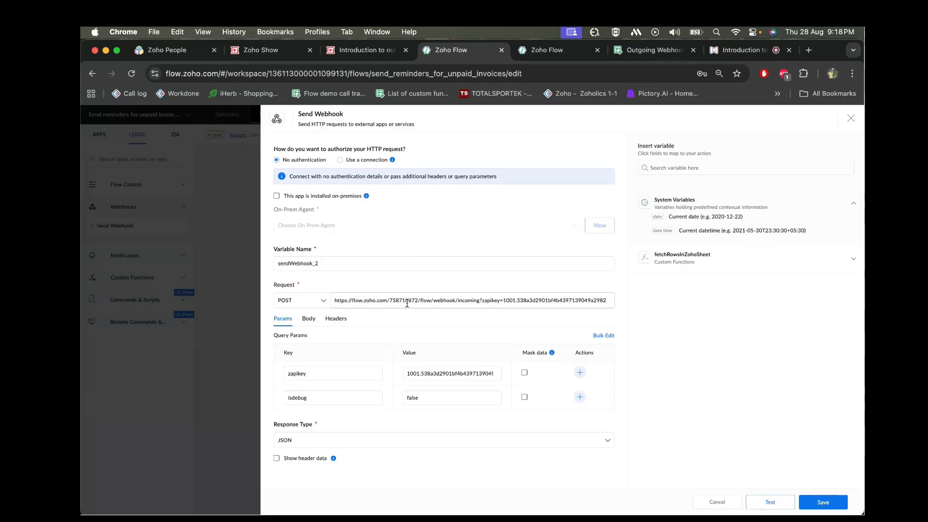
click(343, 162)
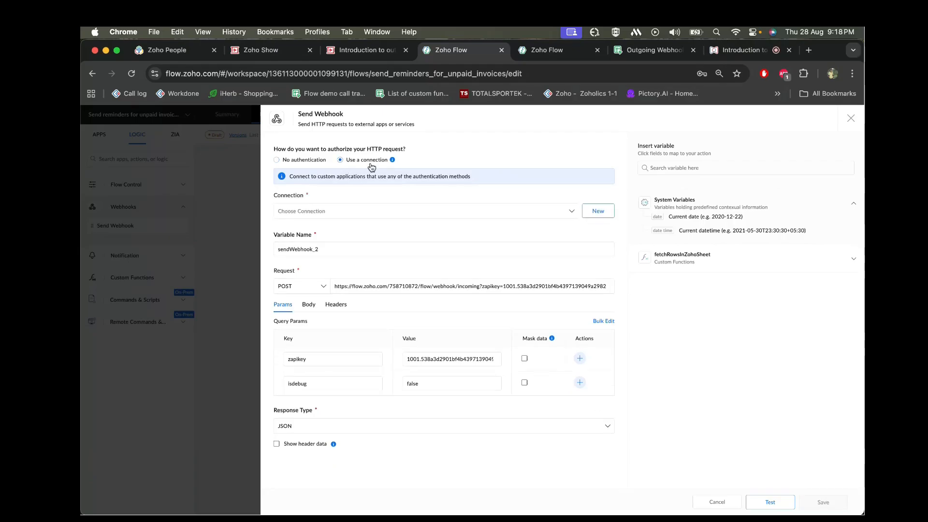
click(309, 306)
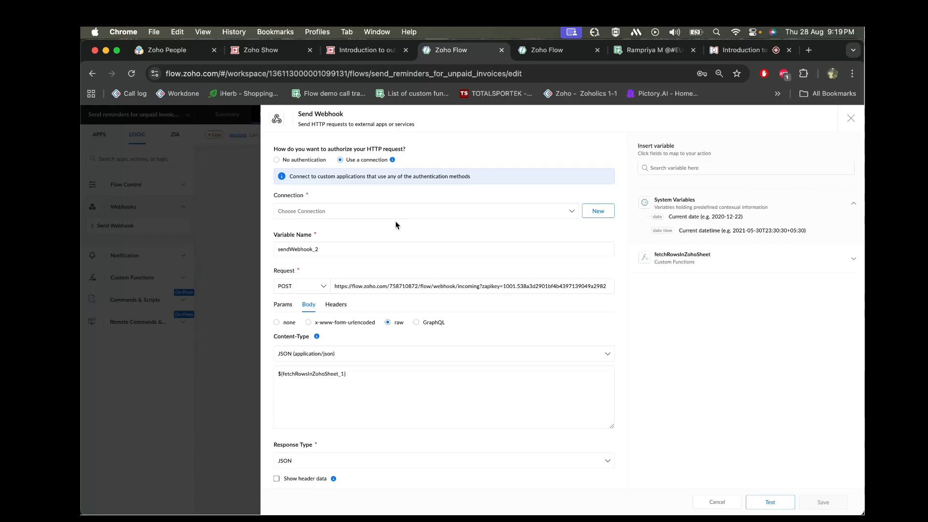
Step: Start a new auth profile for the webhook connection and review the OAuth v1.0a and API Key authentication methods
click(600, 216)
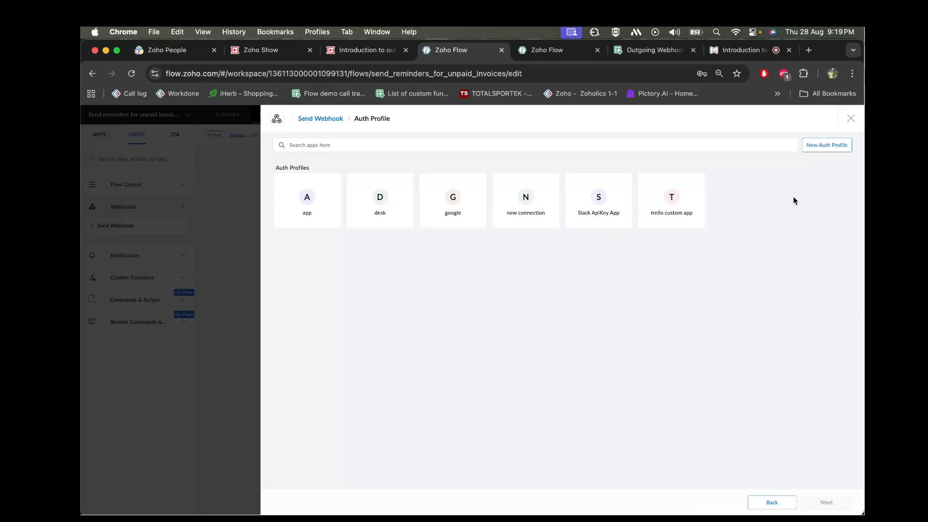
click(818, 145)
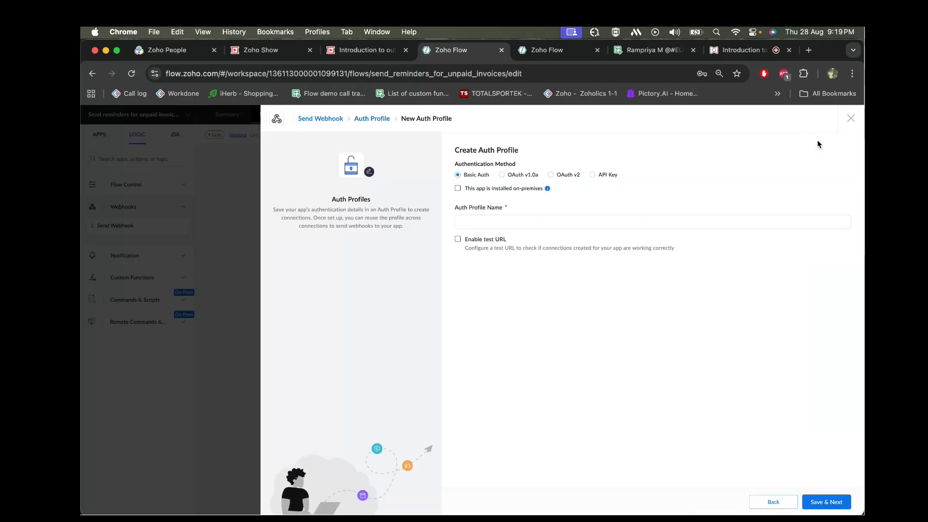
click(502, 176)
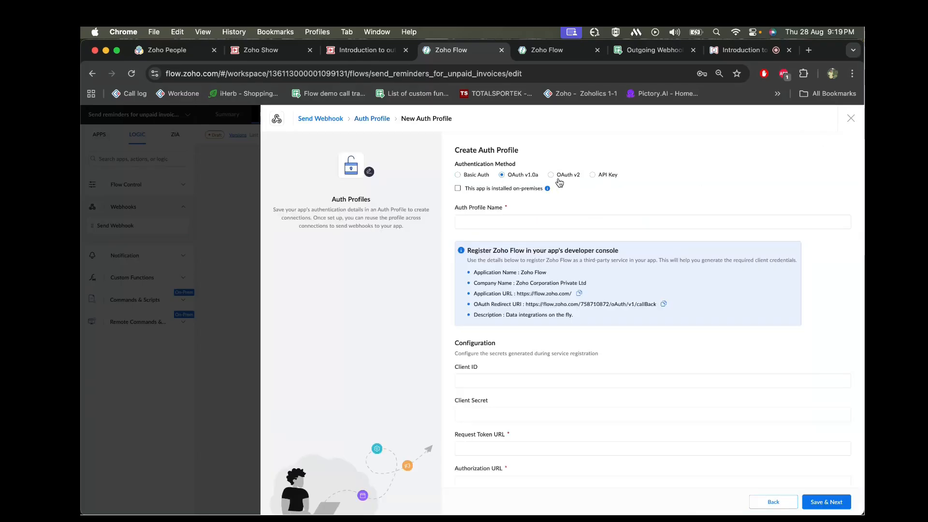
click(592, 175)
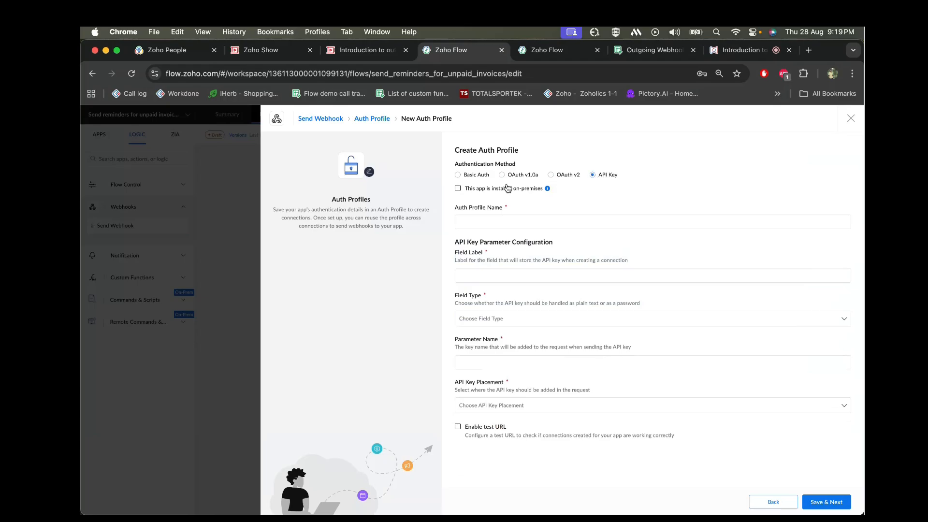
Step: Create a Basic Auth profile named "test" and return from its new connection form to the auth profile list
click(470, 176)
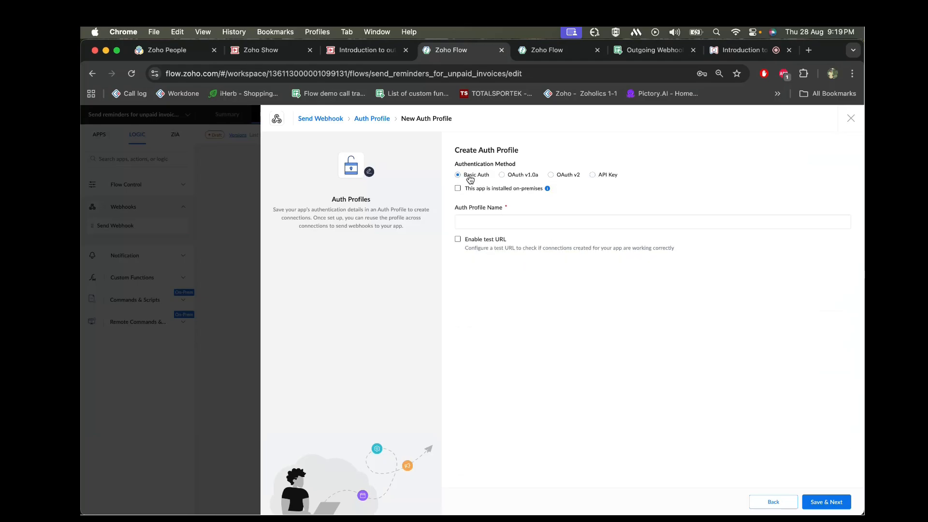
click(483, 220)
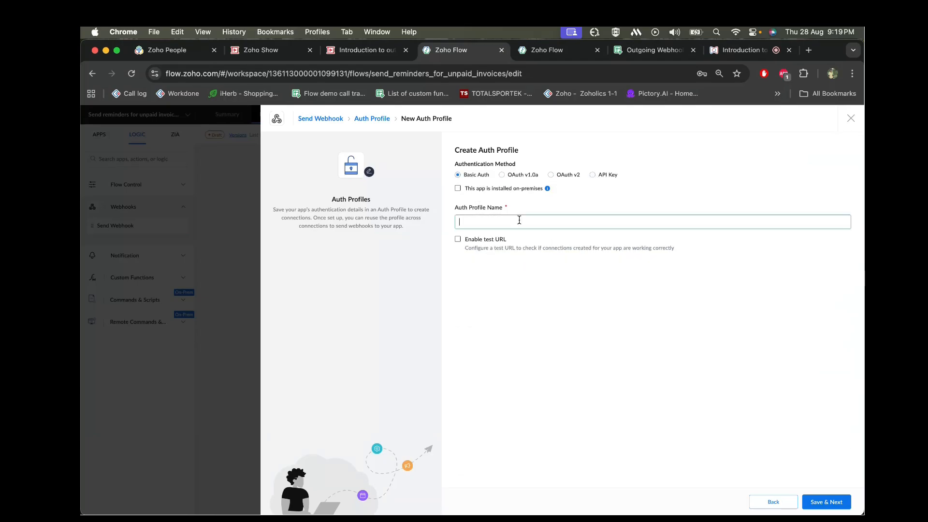
text(test)
click(823, 503)
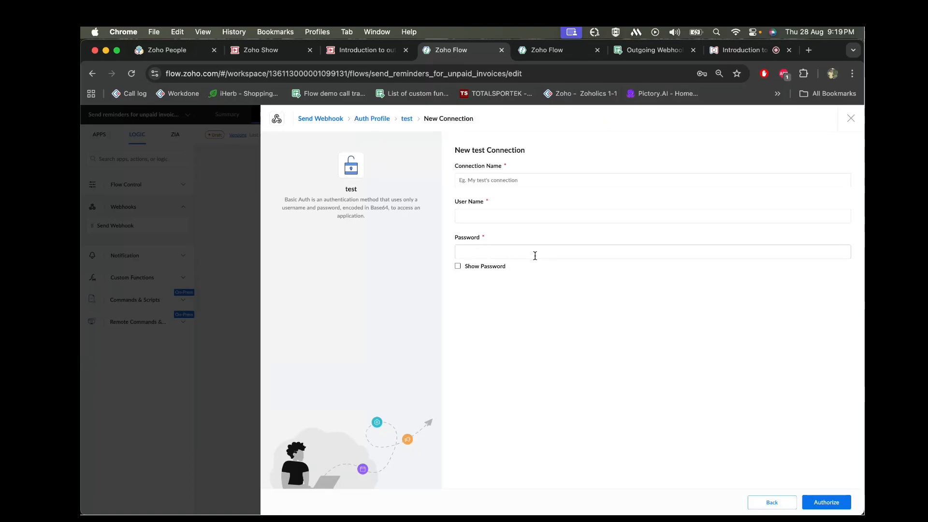
click(772, 503)
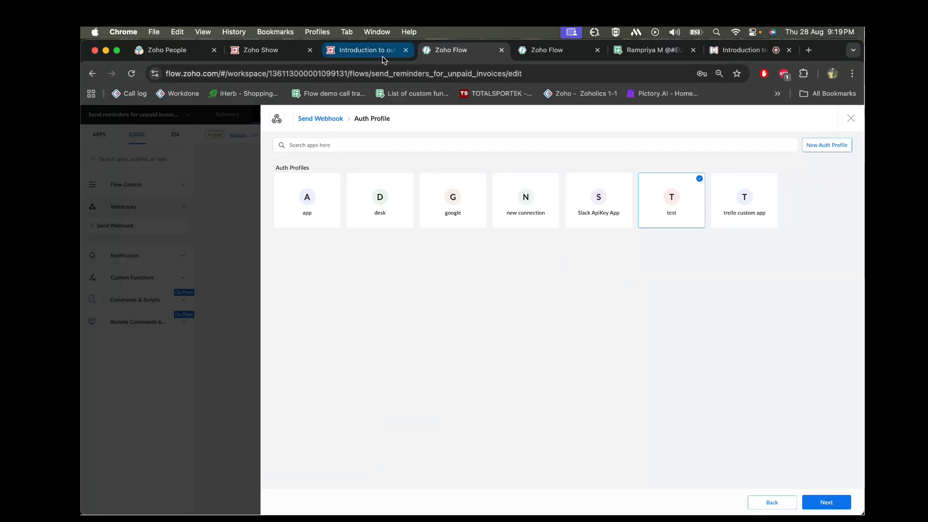
Step: Switch to the "Introduction to outgoing webhooks" presentation in Zoho Show, present the connection form examples on slides 15 to 17, and exit the slideshow
click(368, 51)
scroll(138, 356, down, 3)
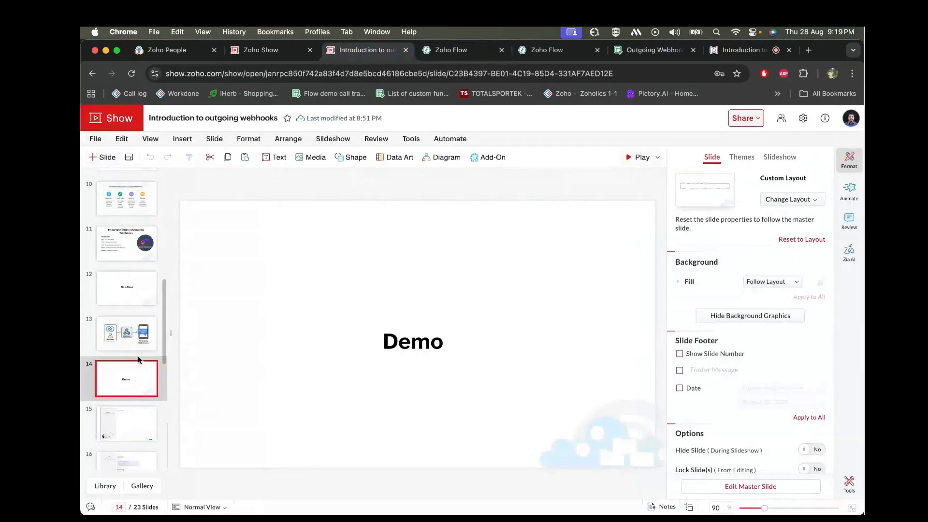
click(128, 419)
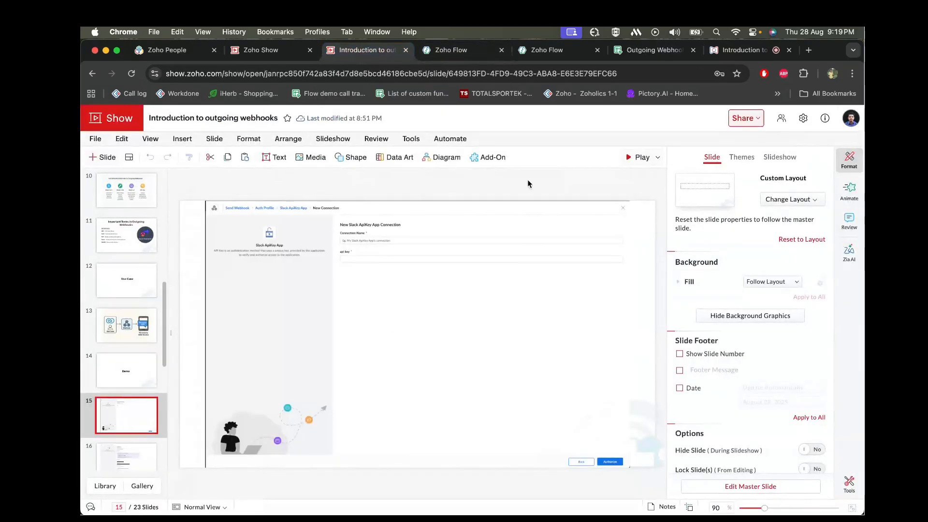
click(634, 157)
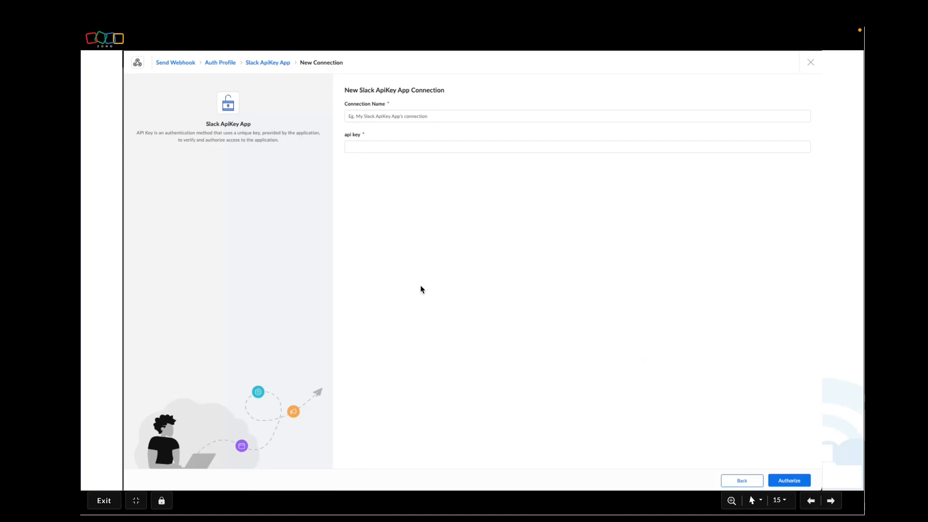
key(Right)
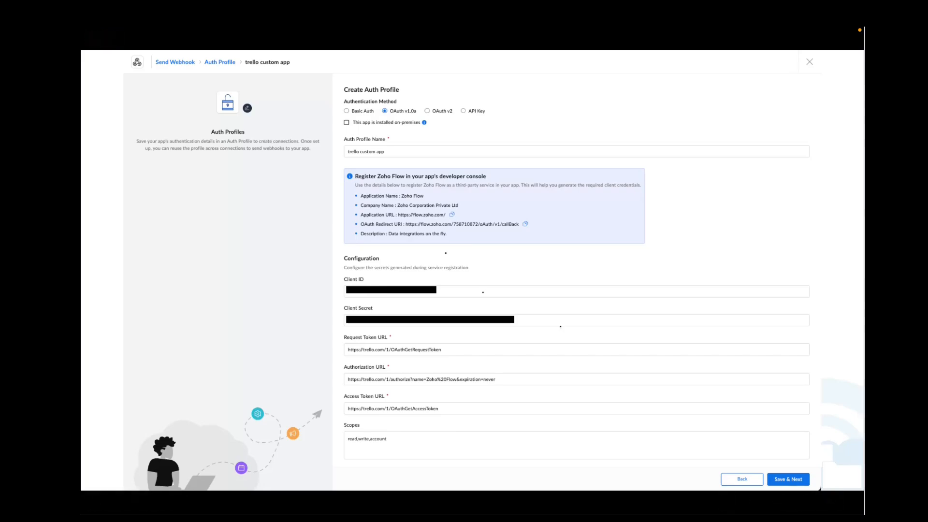
click(495, 464)
key(Left)
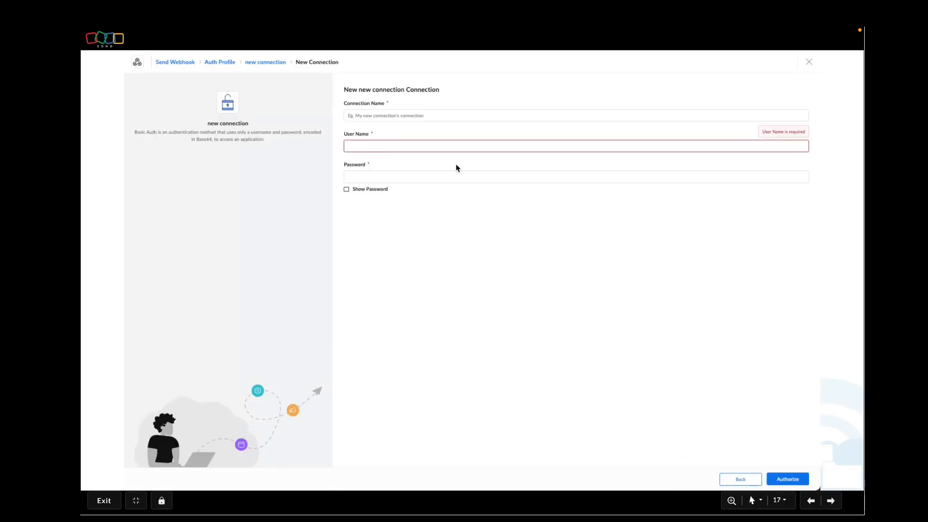
key(Escape)
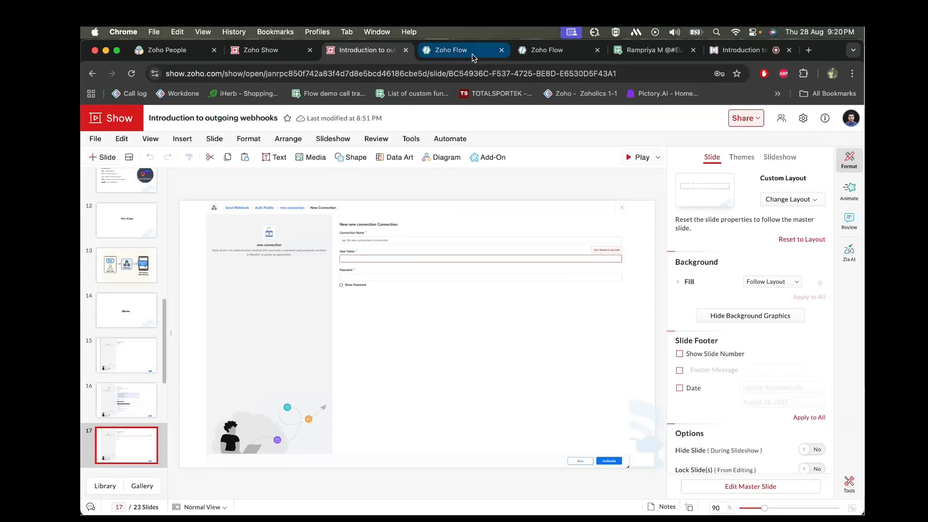
Step: Return to the reminders flow's Send Webhook action in Zoho Flow and choose the Slack Webinar connection
click(450, 50)
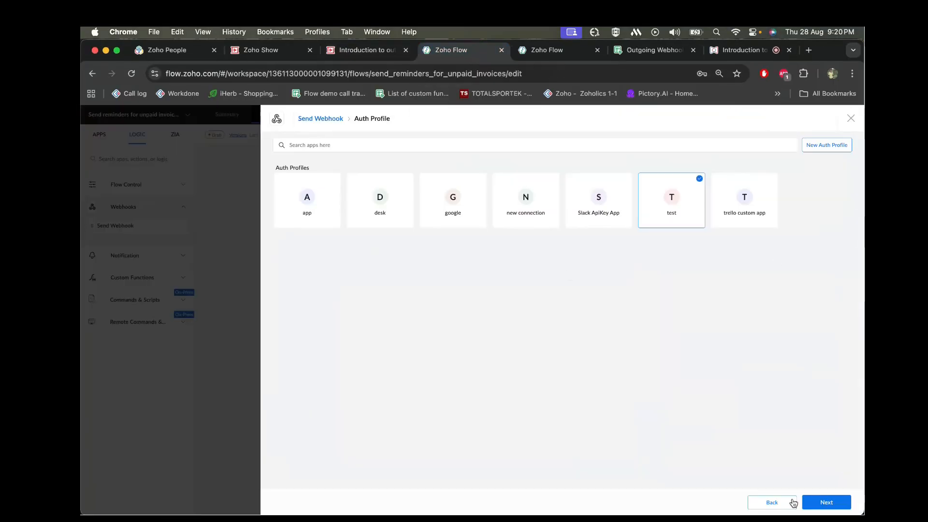
click(775, 505)
click(448, 213)
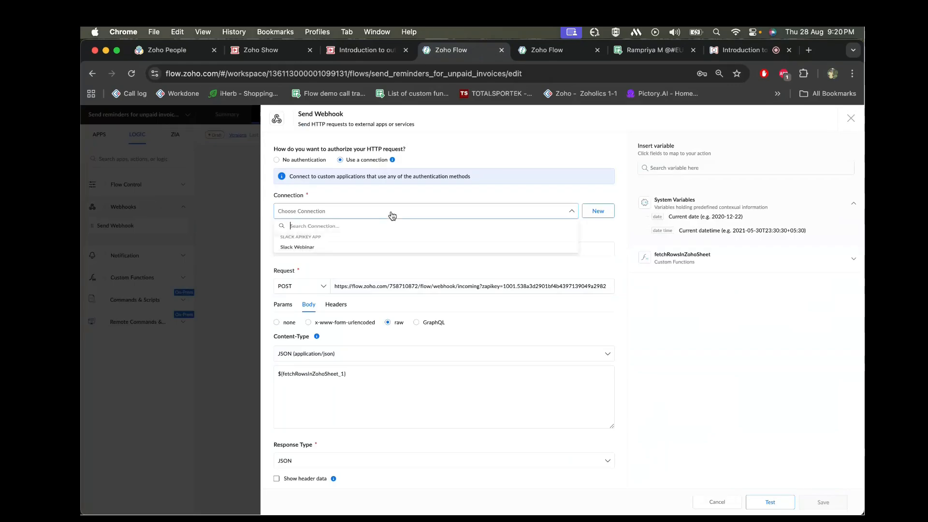
click(340, 253)
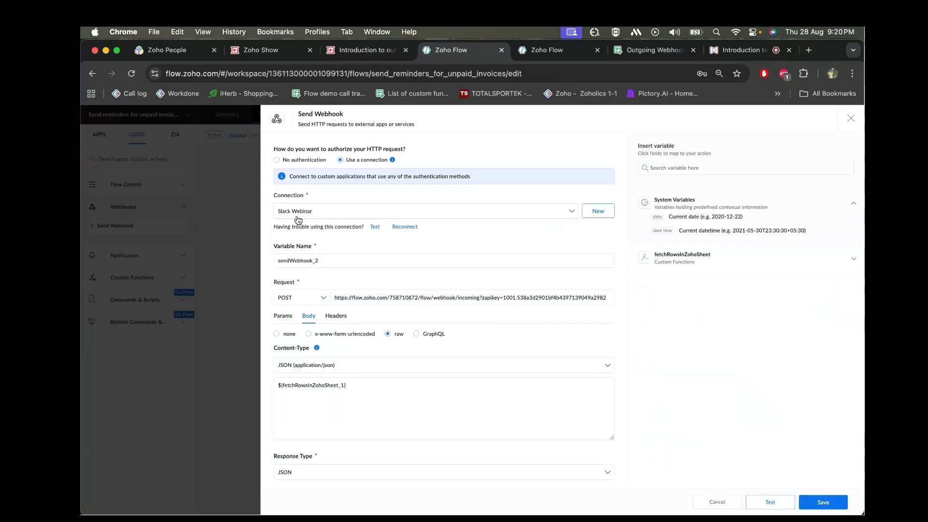
Step: Clear the webhook's request URL and review the available HTTP methods, keeping POST selected
click(362, 298)
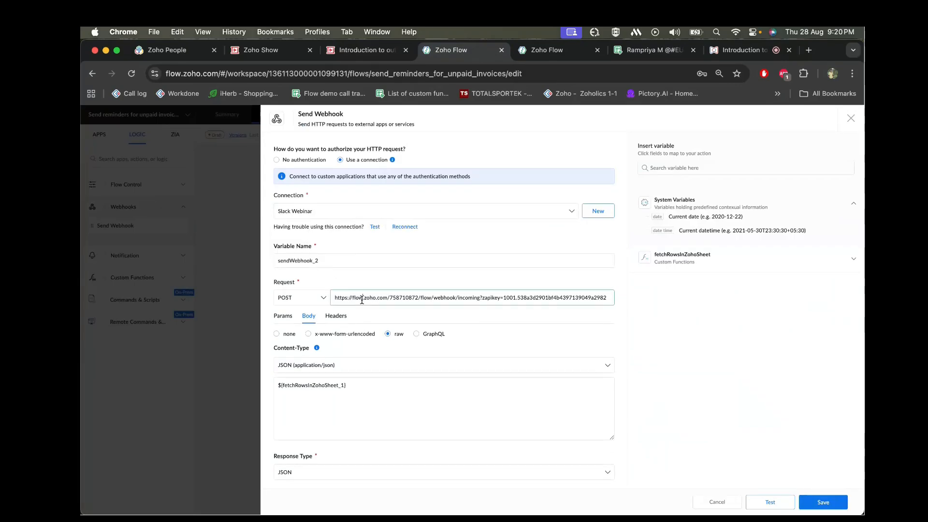
key(super+a)
key(BackSpace)
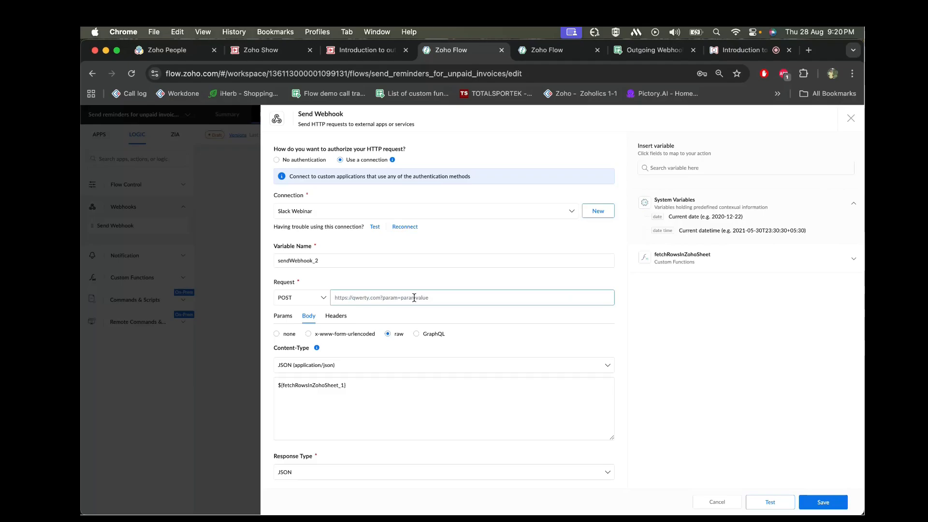
click(320, 300)
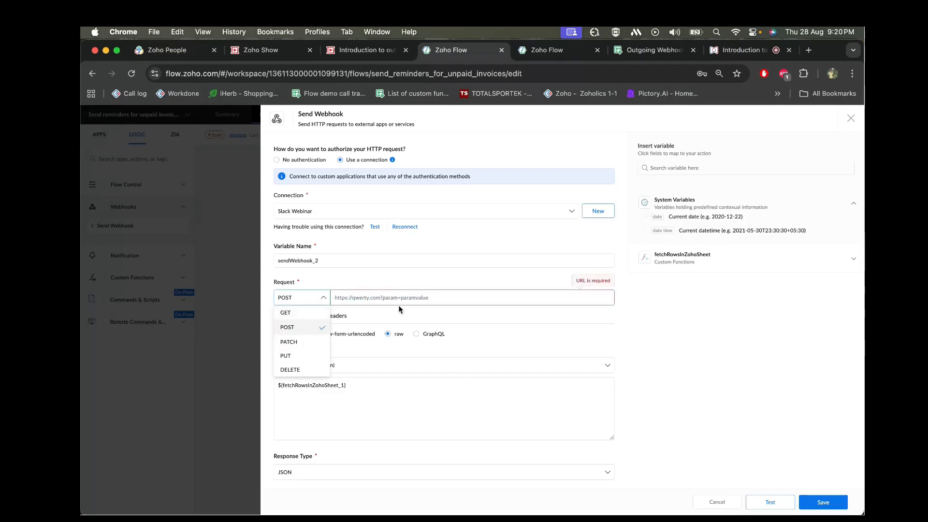
click(286, 327)
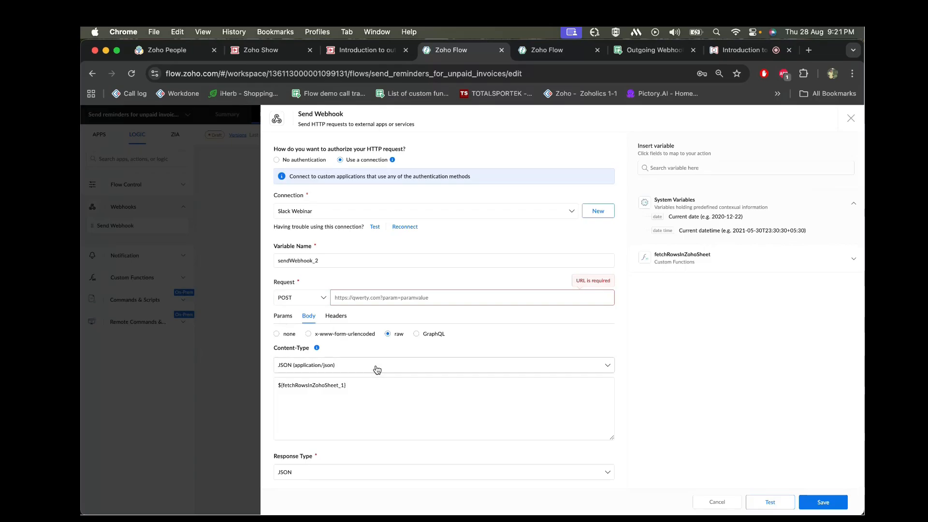
Step: Try TEXT as the webhook's response type and replace it with XML
scroll(375, 422, down, 1)
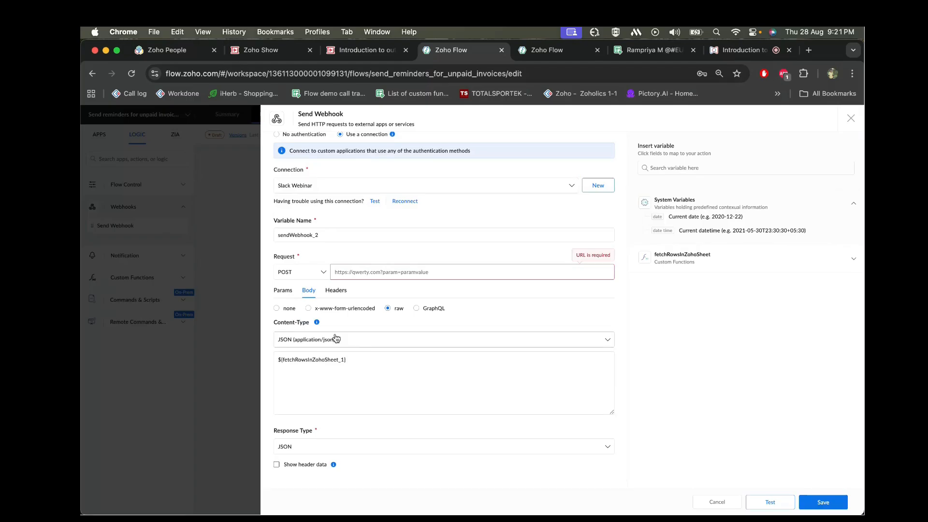
click(349, 443)
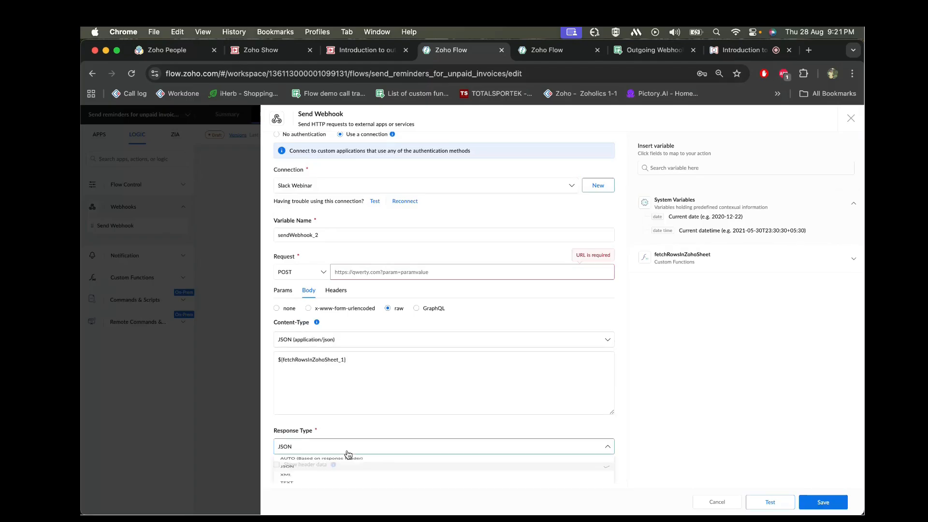
scroll(360, 421, down, 1)
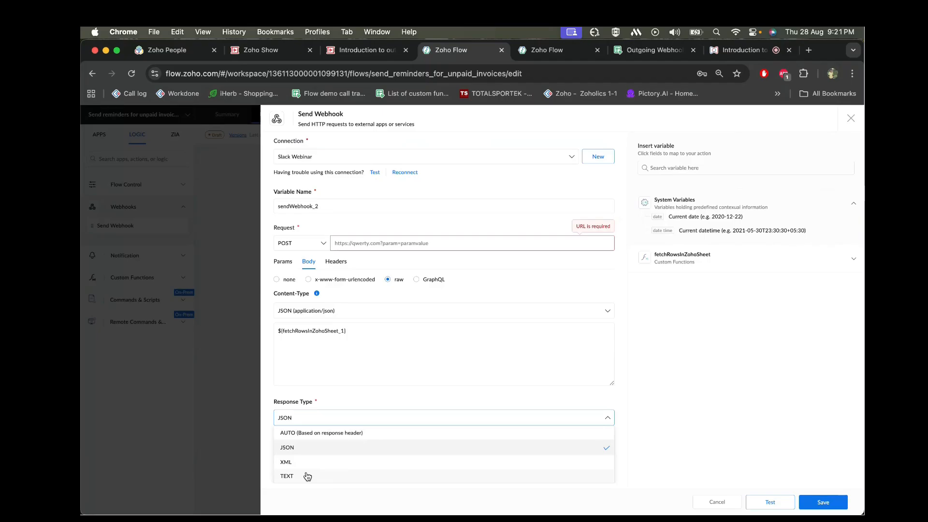
click(287, 476)
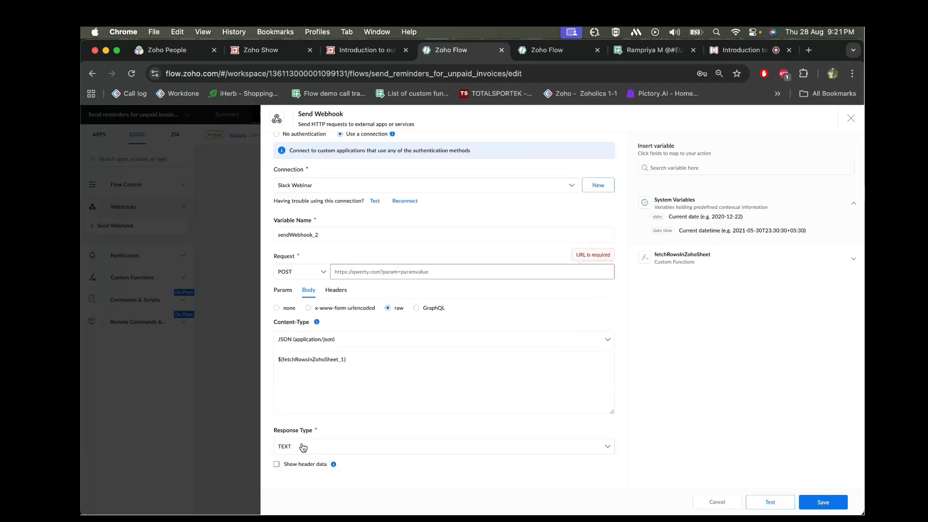
click(303, 447)
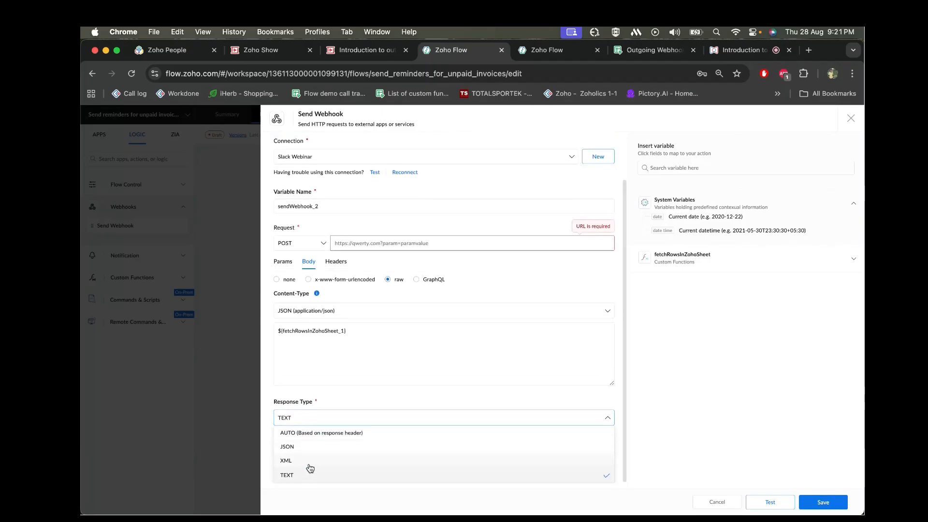
click(312, 462)
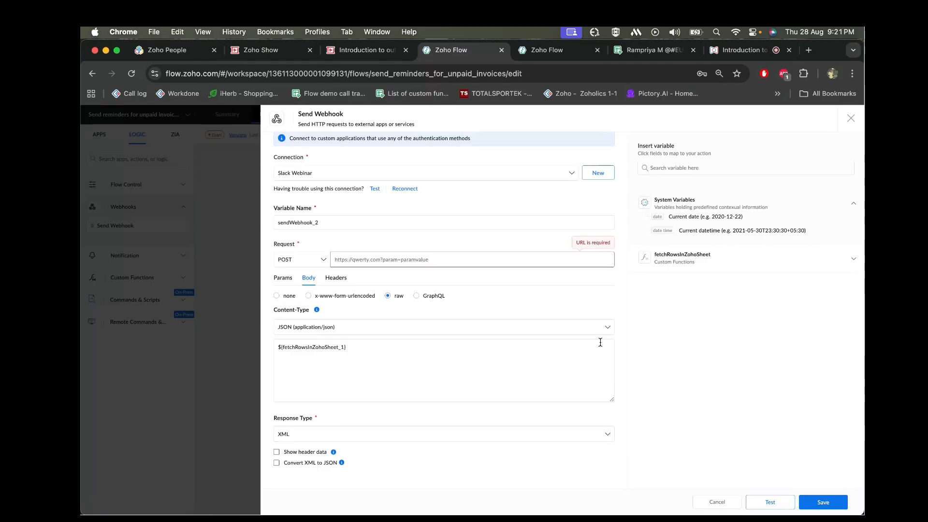
scroll(423, 274, up, 2)
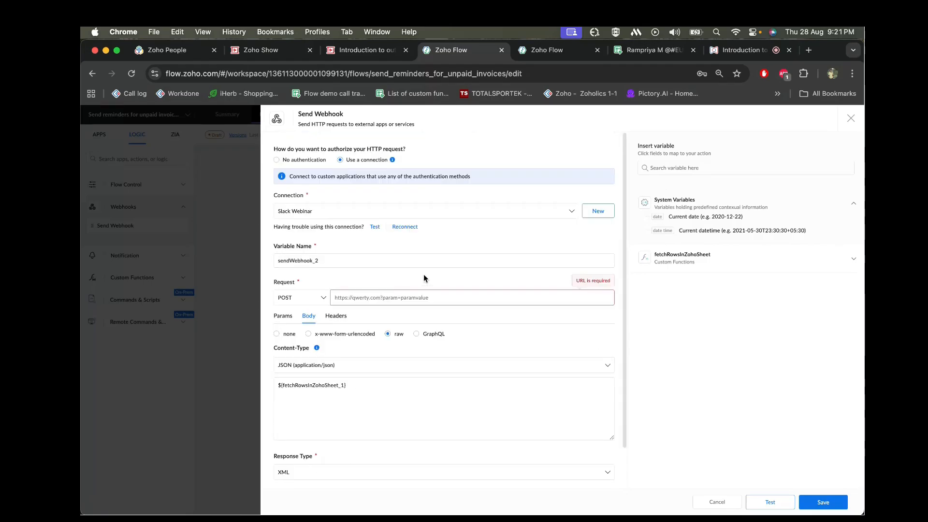
Step: Try "No authentication" for an on-premises app using the "zoho flow" agent, and close the Send Webhook action without saving
click(290, 160)
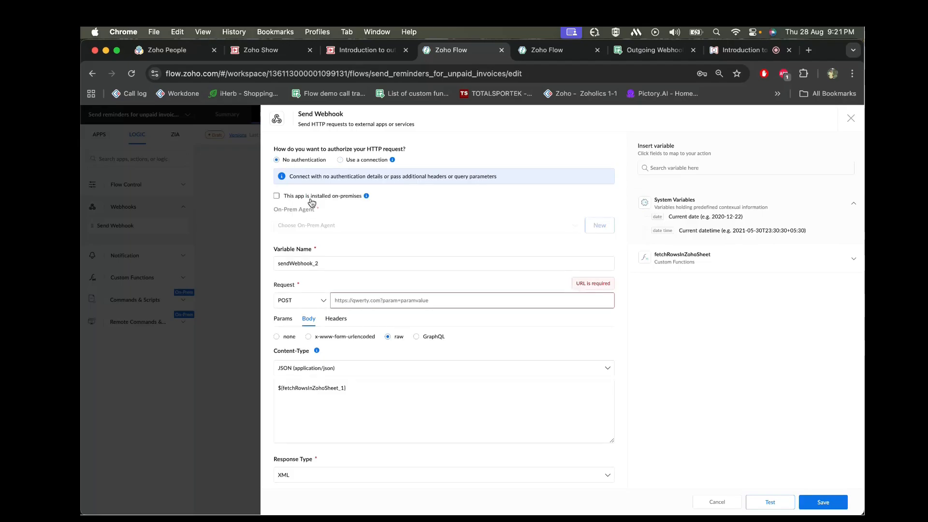
click(277, 197)
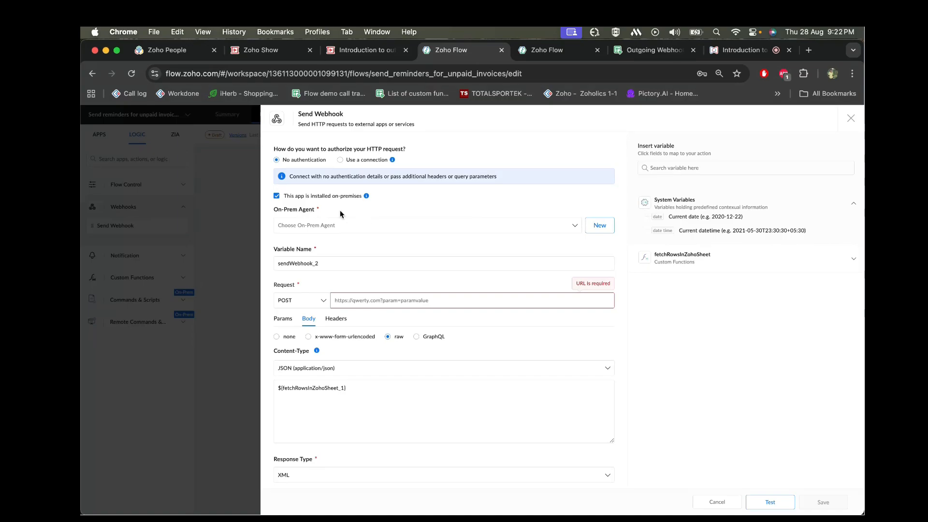
click(341, 226)
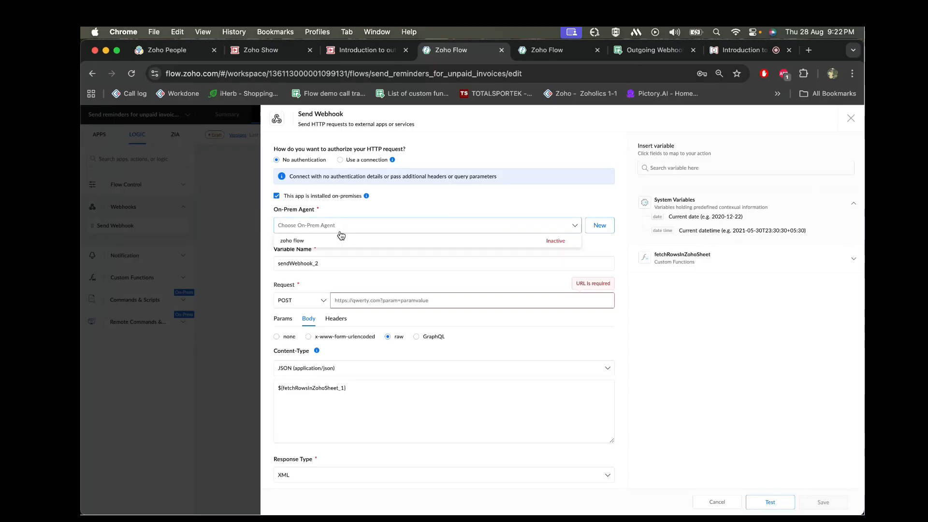
click(342, 241)
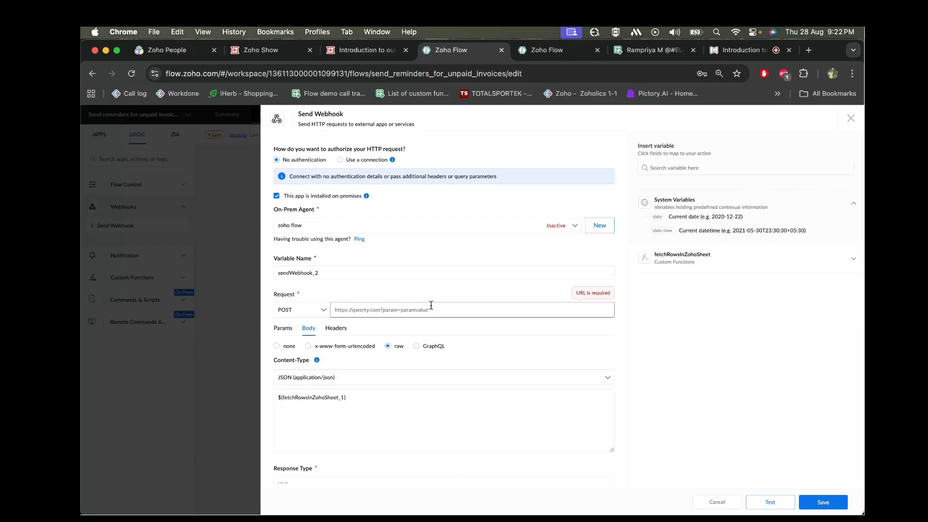
click(851, 119)
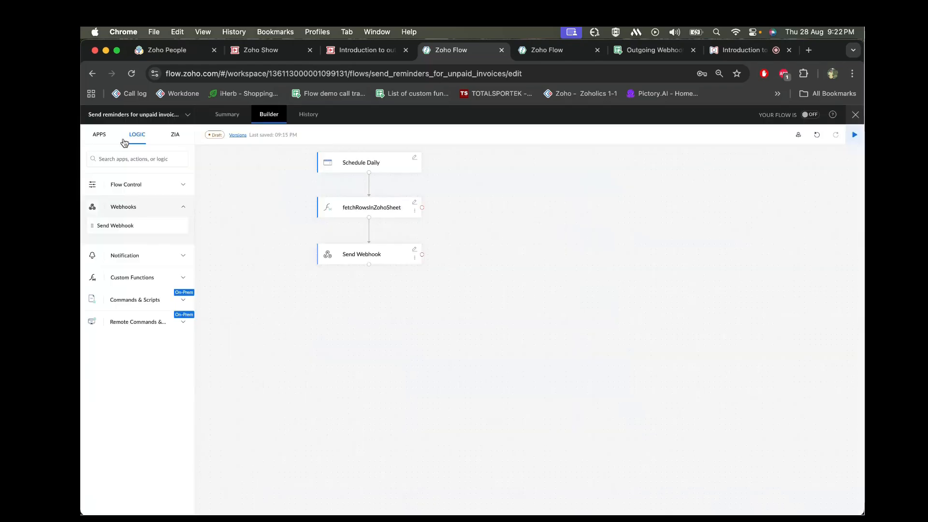
Step: Search the flow builder's apps for "sd"
click(99, 134)
click(128, 159)
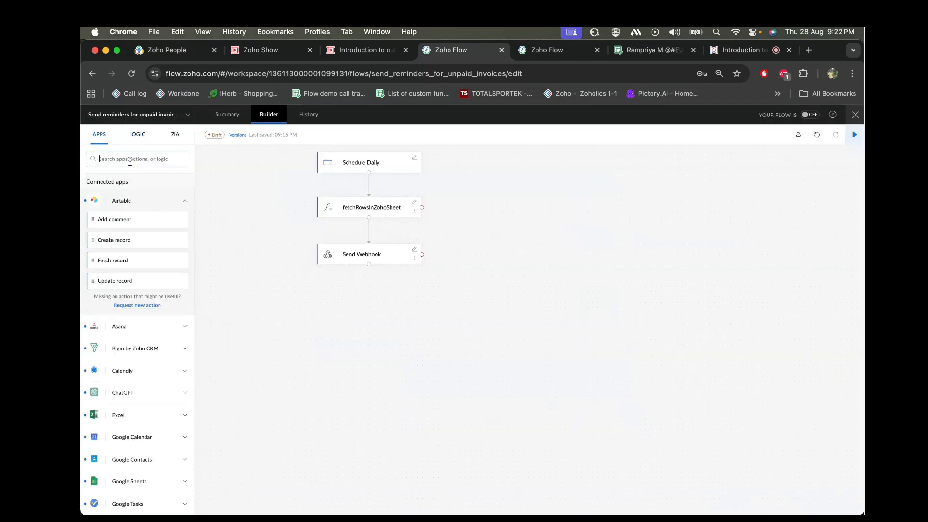
text(sd)
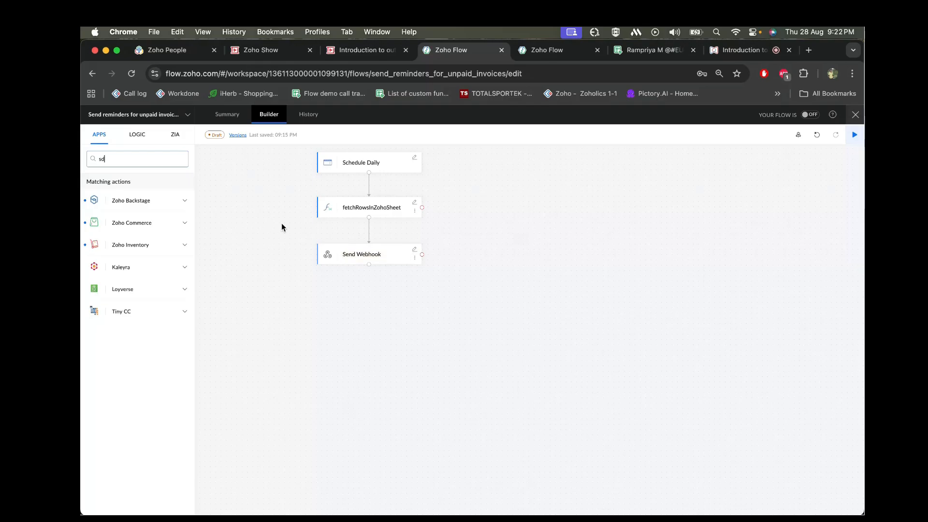
Step: Review the on-premises Commands & Scripts logic actions and the Send Webhook action's settings, closing them without saving
click(137, 135)
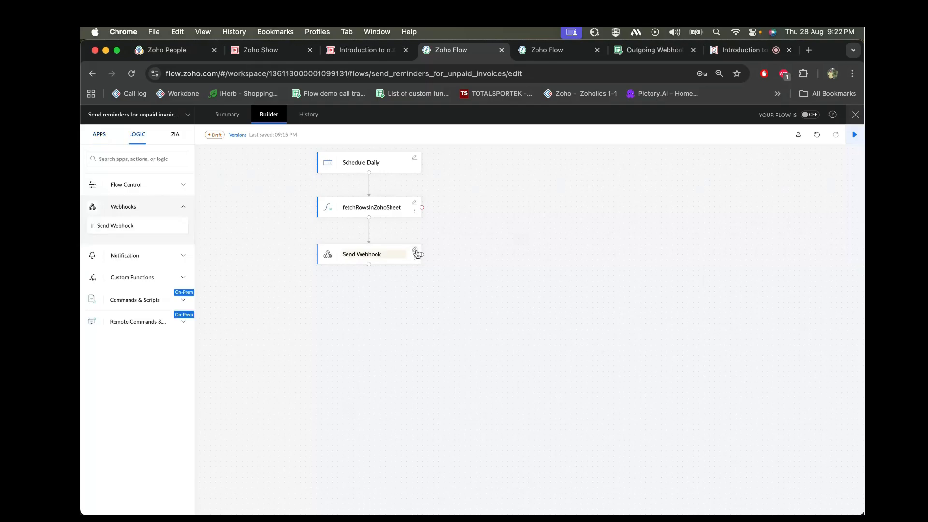
click(184, 300)
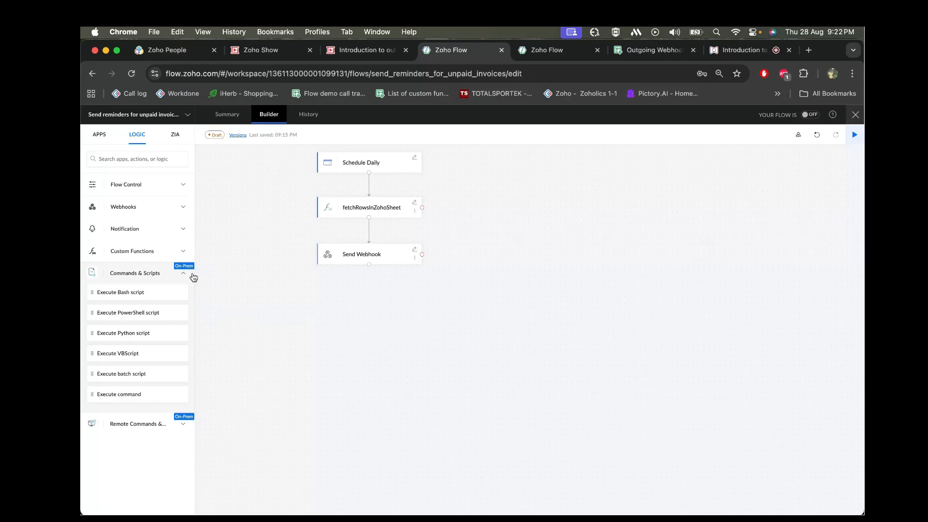
click(193, 274)
click(415, 250)
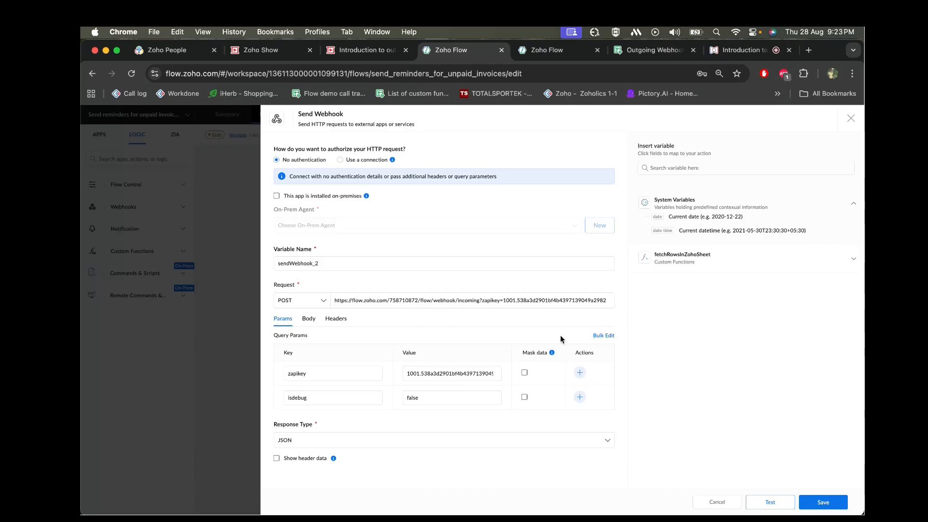
click(851, 118)
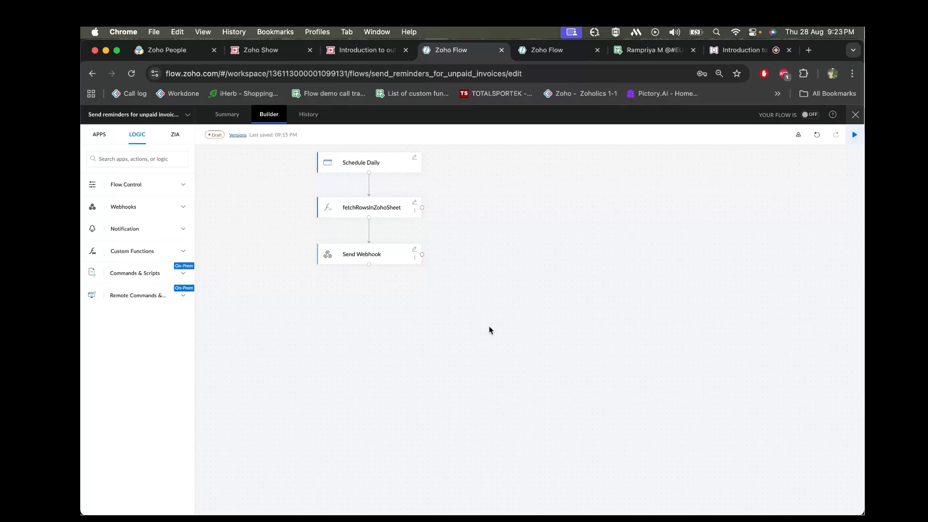
Step: Switch to the "Introduction to outgoing webhooks" presentation in Zoho Show and play it from slide 17, advancing to the Best Practices slide
click(385, 55)
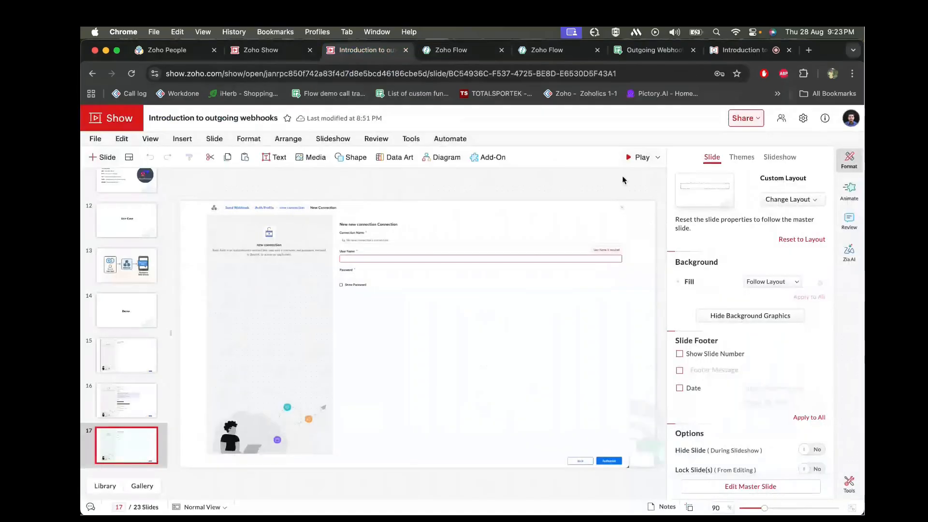
click(637, 155)
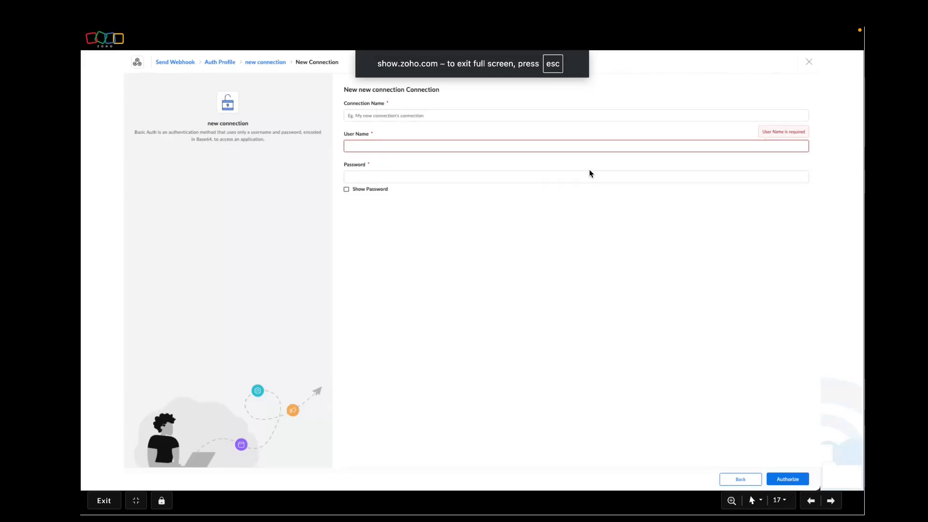
key(Right)
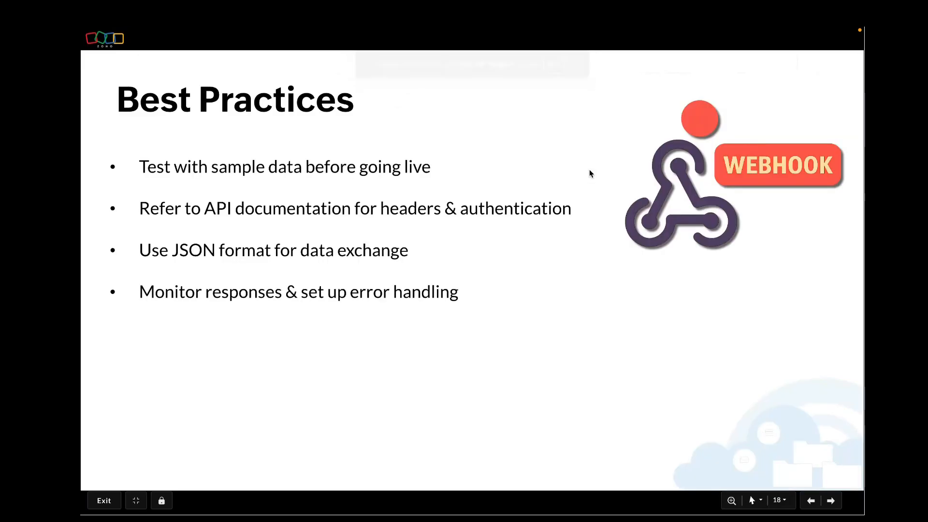